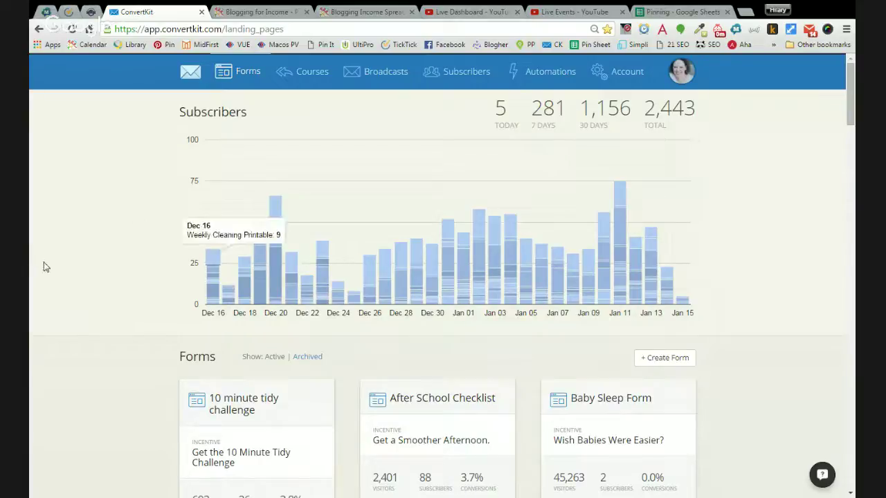
# Look through the subscriber chart and all active forms with their visitor, subscriber and conversion figures, ending back at the chart
pyautogui.scroll(-1, 108, 257)
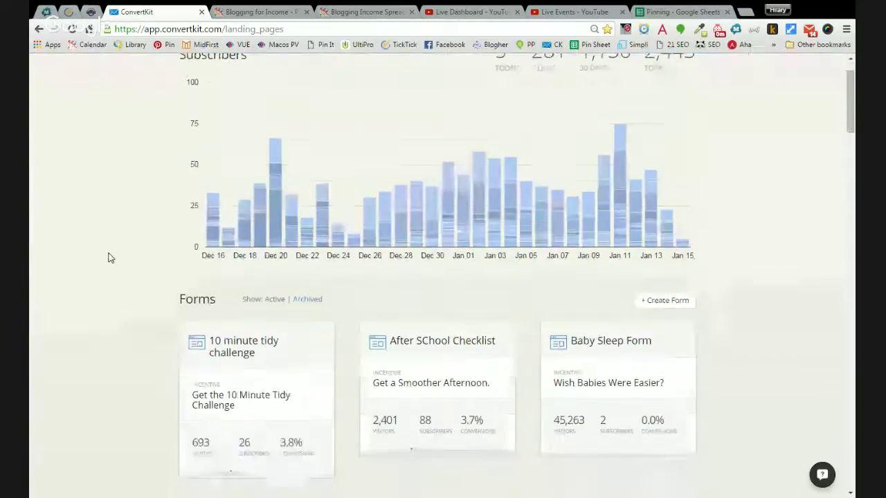
pyautogui.scroll(-1, 108, 257)
pyautogui.scroll(-2, 108, 258)
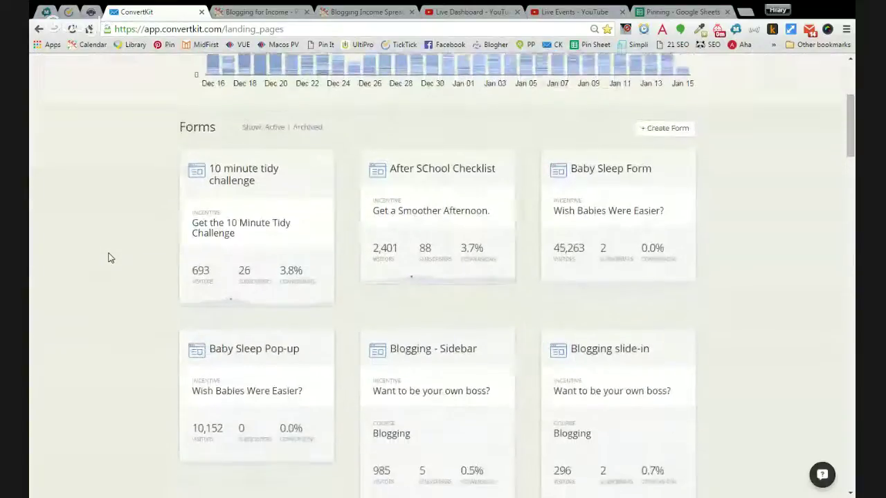
pyautogui.scroll(-2, 108, 257)
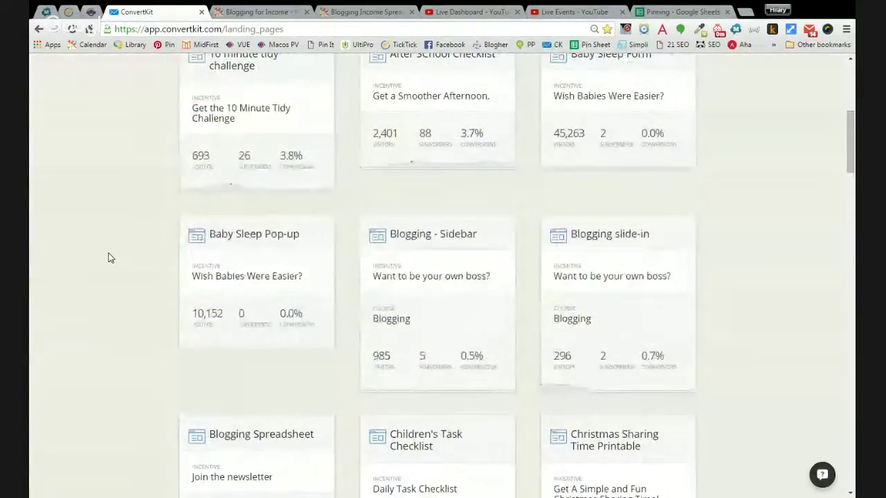
pyautogui.scroll(-1, 108, 257)
pyautogui.scroll(-1, 108, 258)
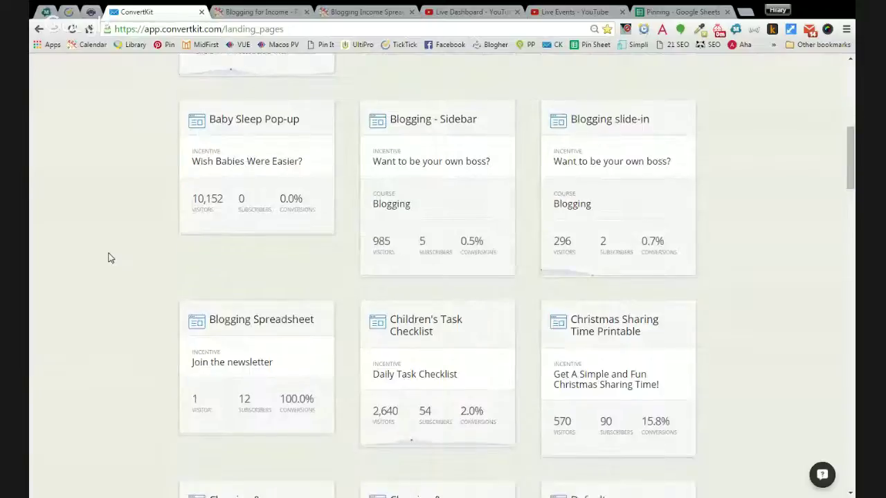
pyautogui.scroll(-9, 108, 257)
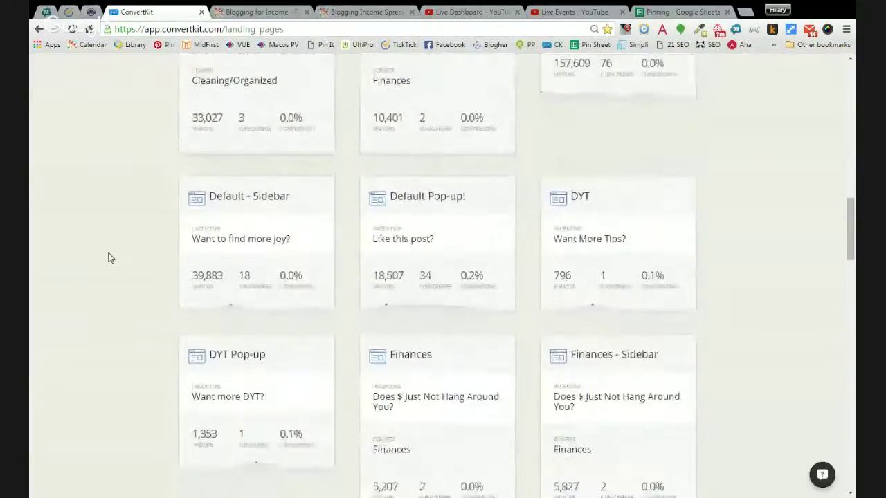
pyautogui.scroll(-9, 108, 258)
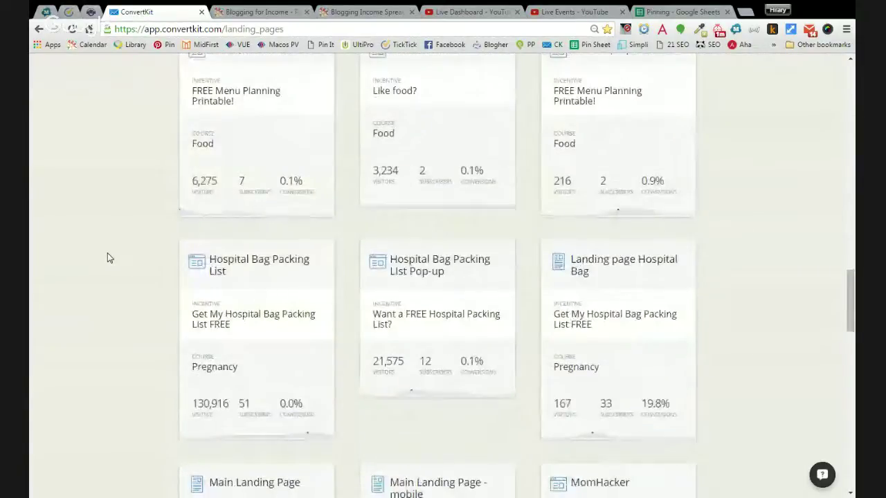
pyautogui.scroll(-3, 108, 257)
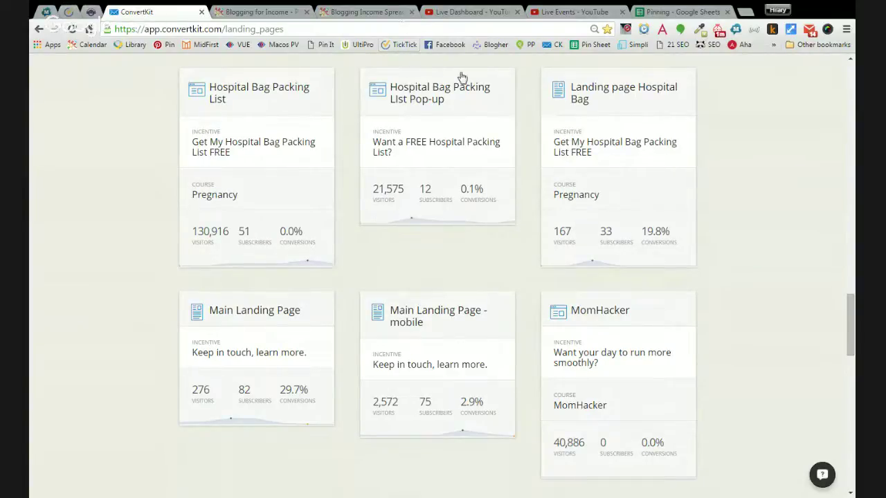
pyautogui.scroll(-4, 287, 204)
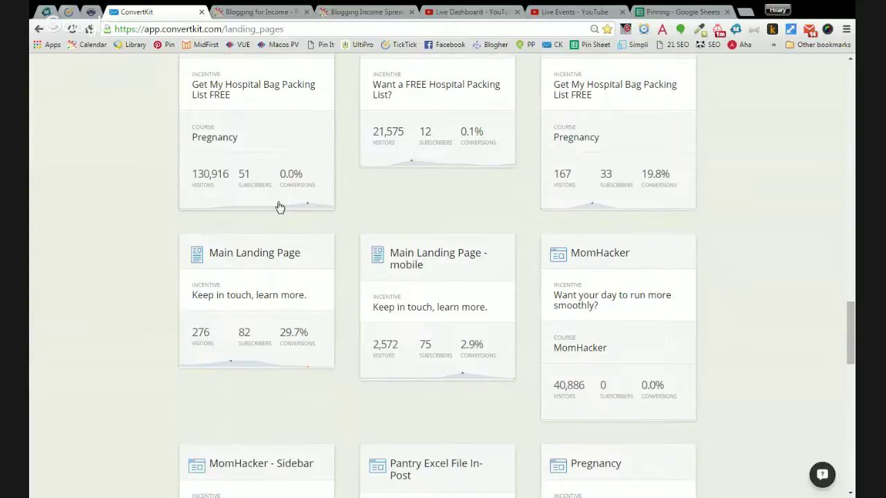
pyautogui.scroll(-4, 278, 206)
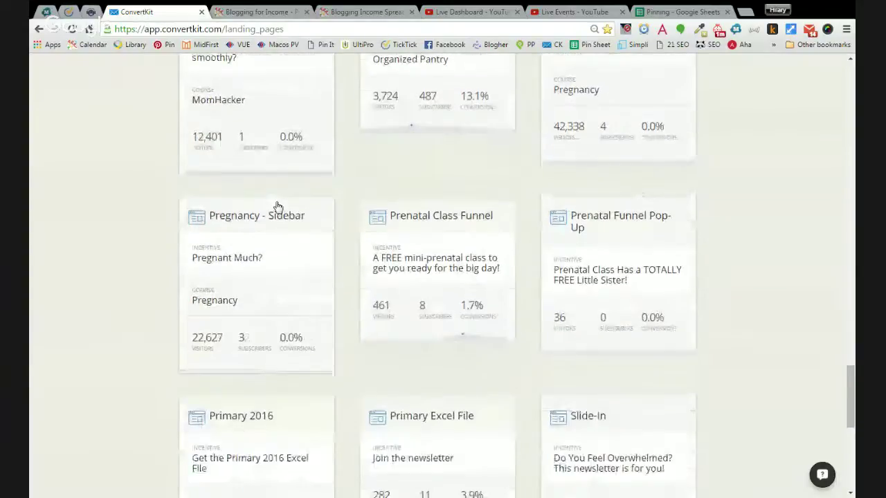
pyautogui.scroll(-4, 268, 210)
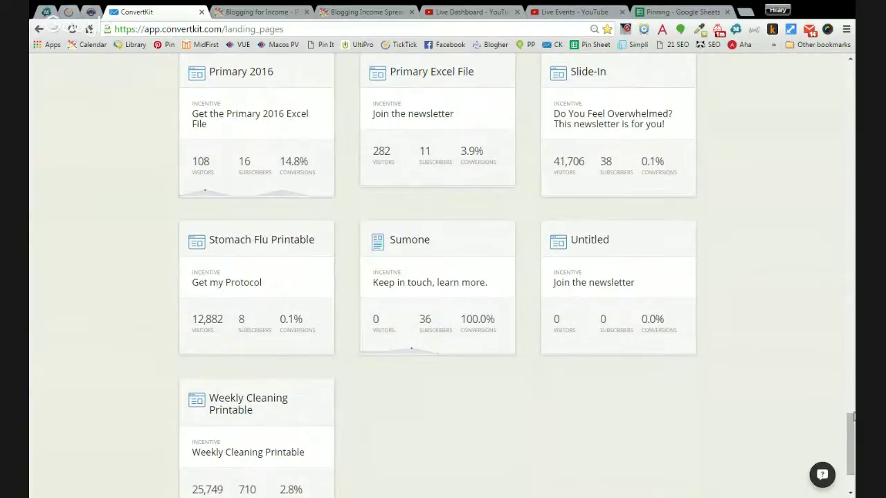
pyautogui.scroll(5, 853, 433)
pyautogui.moveTo(844, 396); pyautogui.dragTo(848, 69)
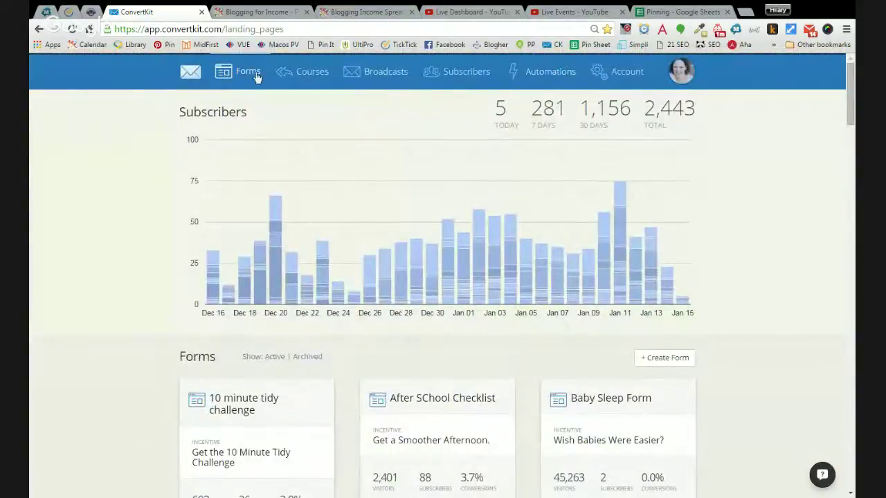
# Browse the email courses and open the New Subscriber course
pyautogui.click(310, 73)
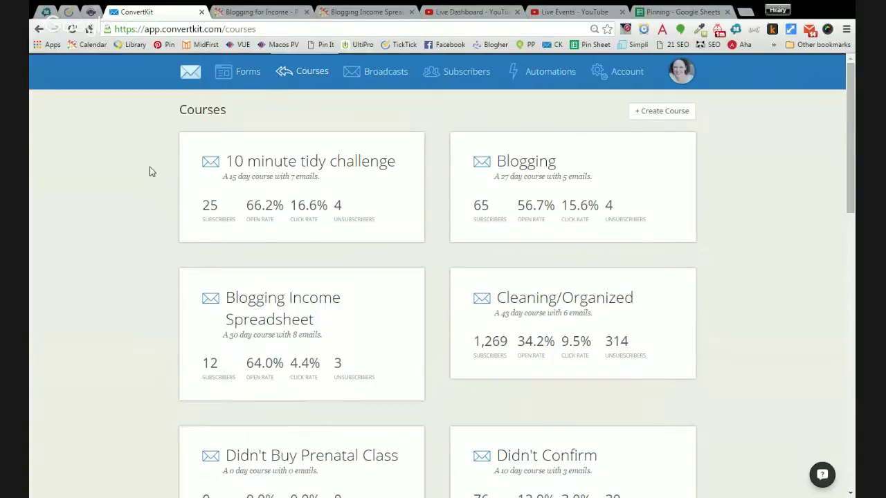
pyautogui.scroll(-7, 152, 171)
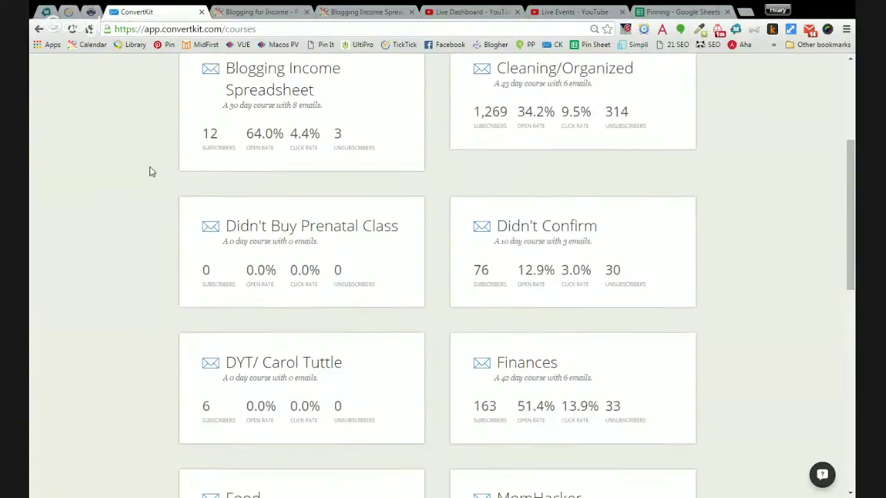
pyautogui.scroll(-2, 152, 171)
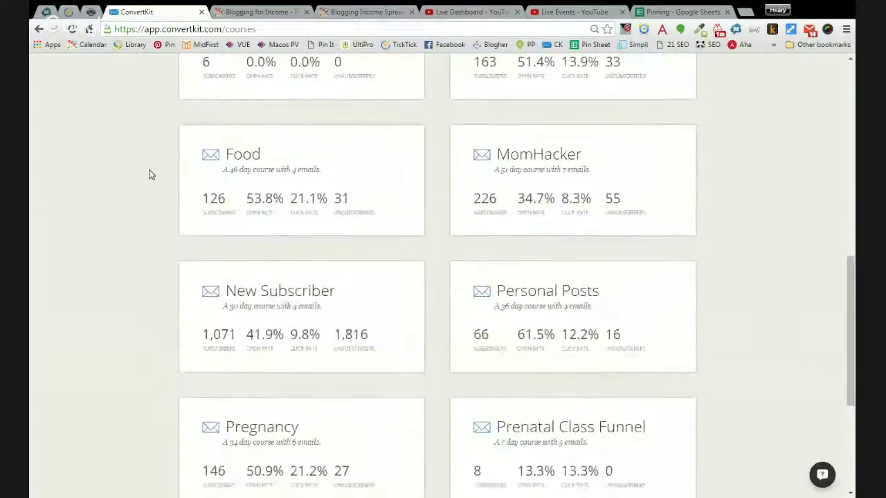
pyautogui.click(243, 291)
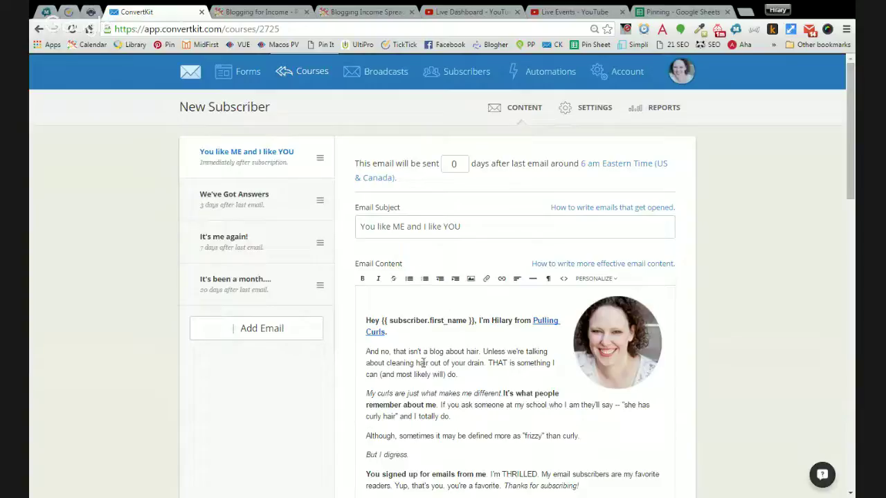
# Read the "You like ME and I like YOU" welcome email, including its topic links from MomHacker to Personal
pyautogui.scroll(-2, 422, 365)
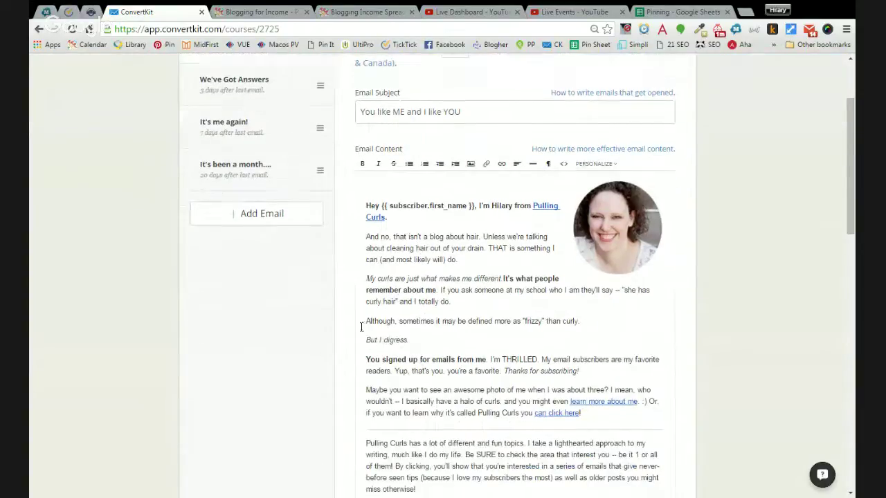
pyautogui.scroll(-3, 533, 396)
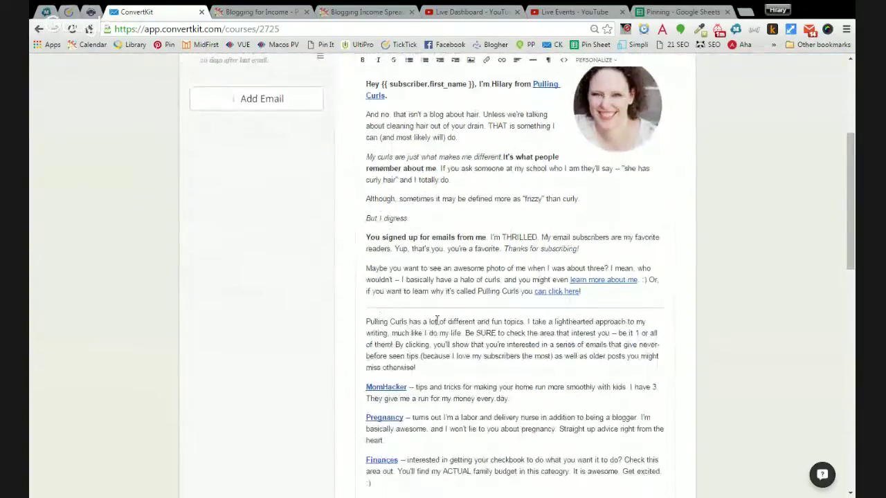
pyautogui.scroll(-2, 437, 320)
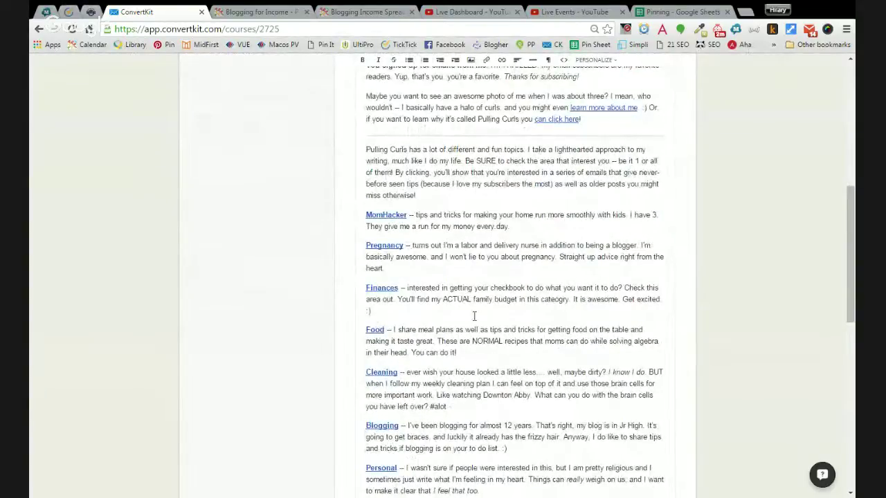
pyautogui.scroll(-1, 447, 191)
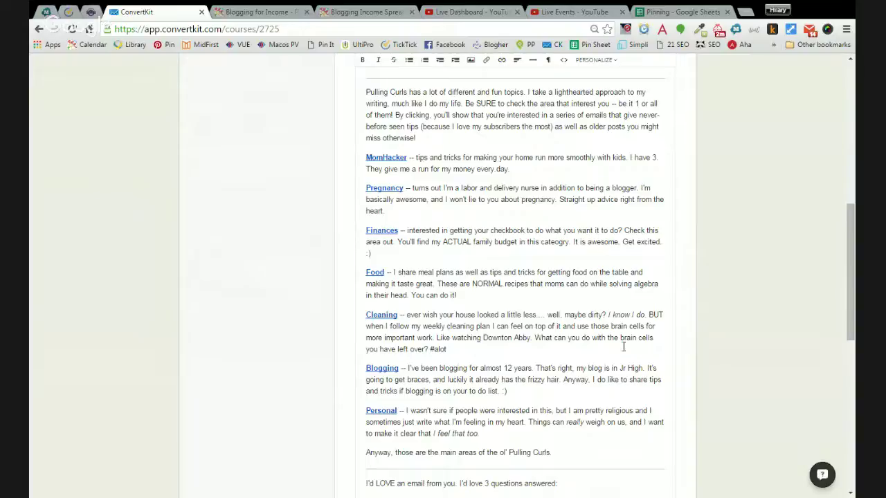
pyautogui.scroll(-1, 580, 344)
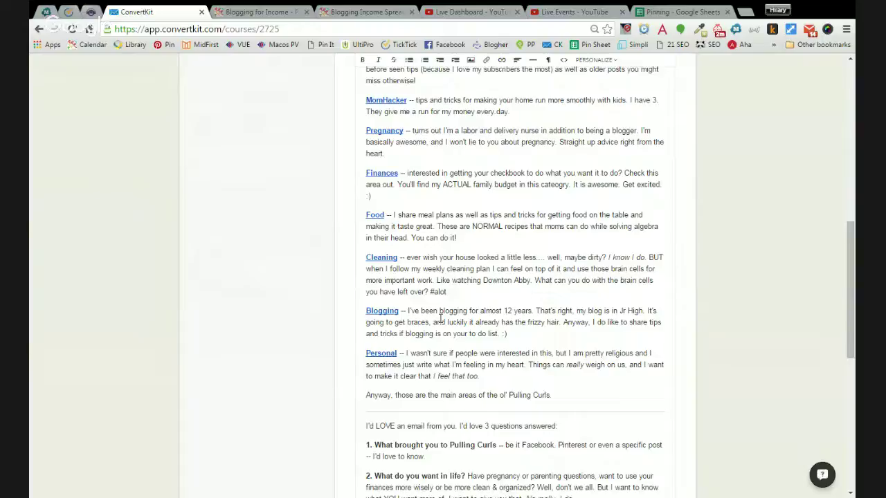
pyautogui.scroll(1, 614, 308)
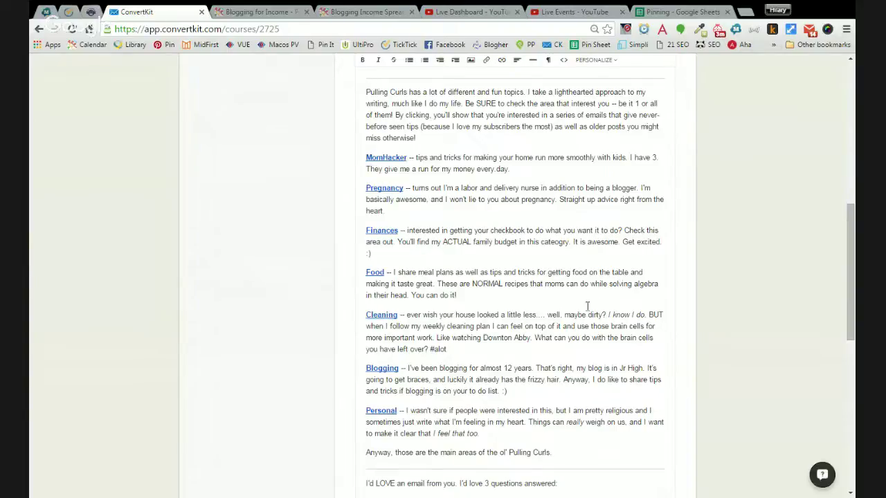
pyautogui.scroll(10, 587, 306)
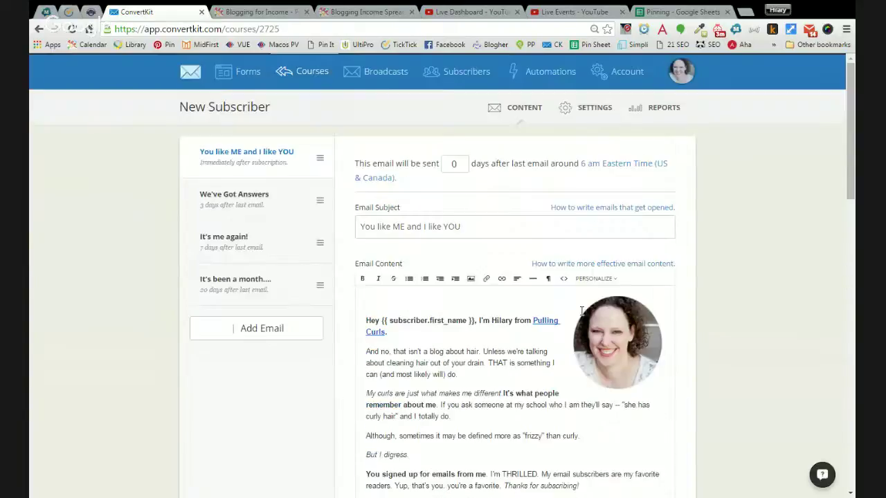
# Review the completed and queued broadcasts with their open, click and unsubscribe figures
pyautogui.click(376, 74)
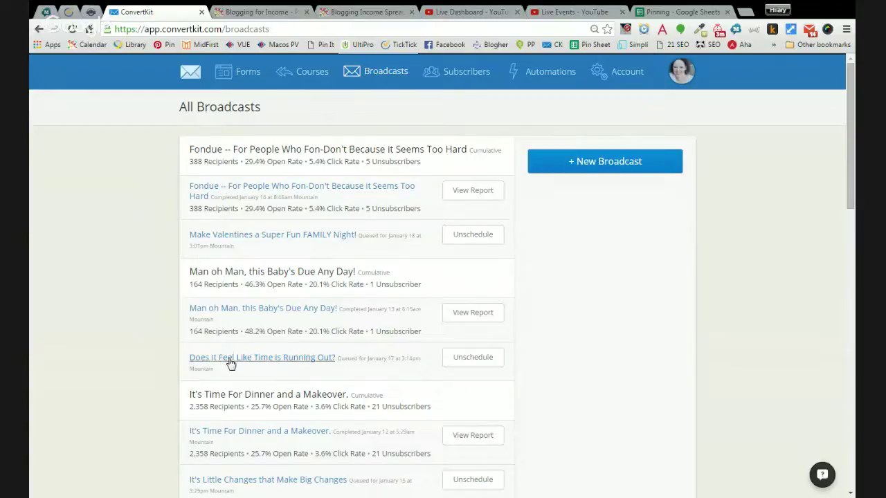
pyautogui.scroll(-1, 231, 364)
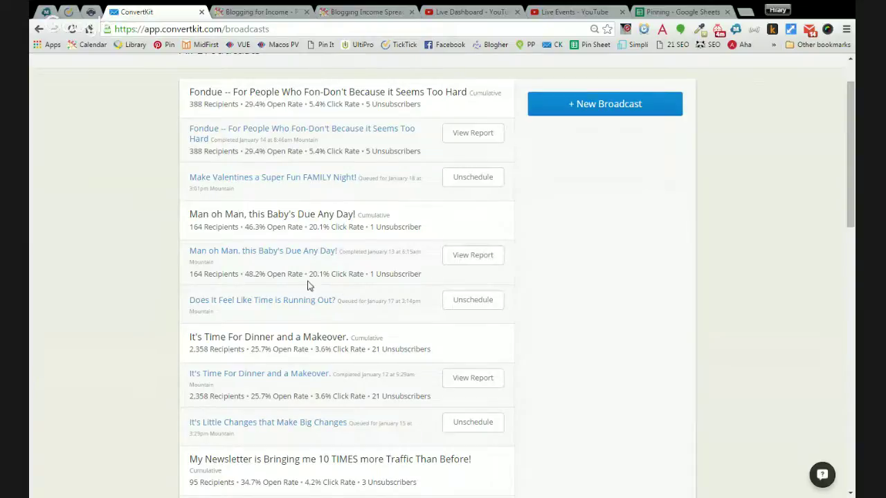
pyautogui.scroll(-3, 306, 279)
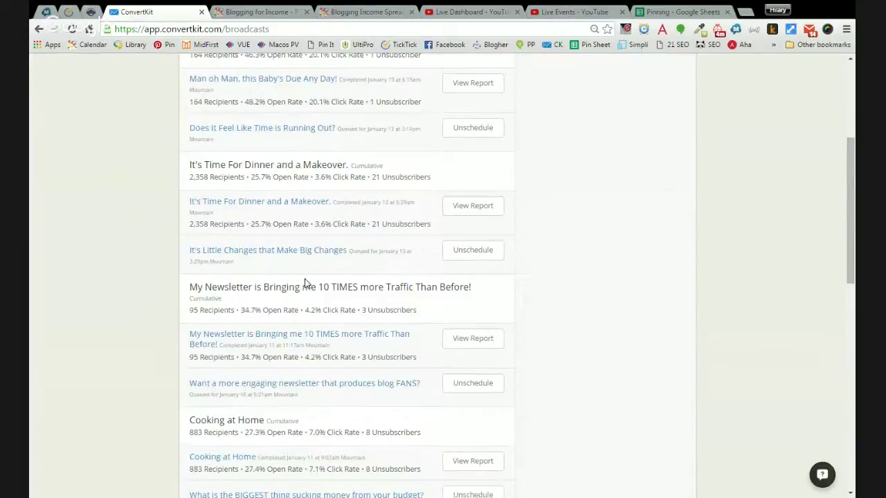
pyautogui.scroll(4, 306, 282)
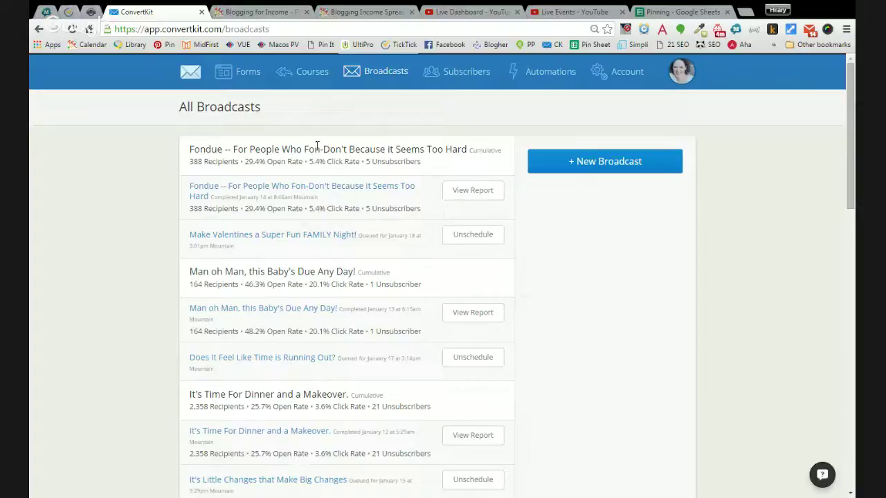
# Find the Weekly Cleaning Printable form at the end of the forms list and open it
pyautogui.click(237, 76)
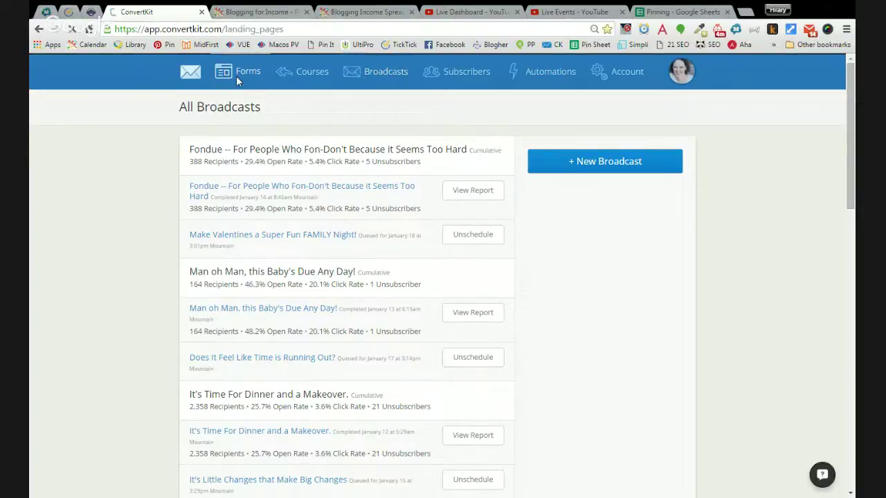
pyautogui.scroll(-4, 238, 300)
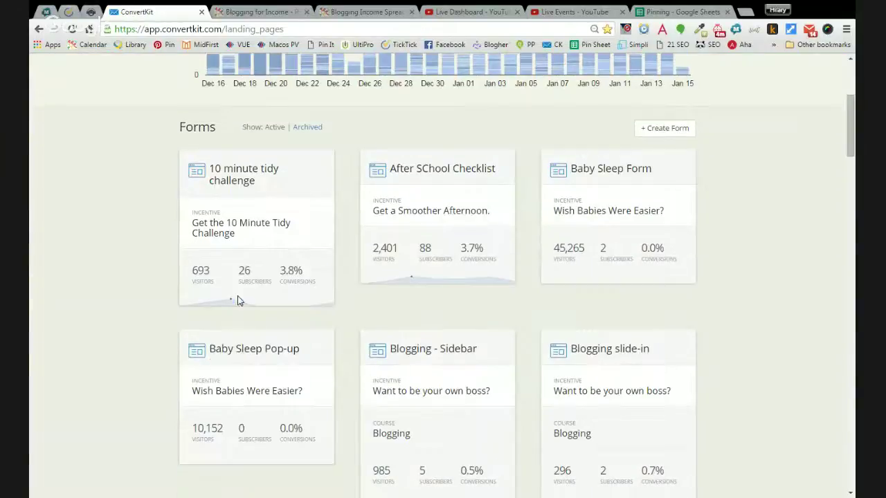
pyautogui.scroll(-6, 238, 300)
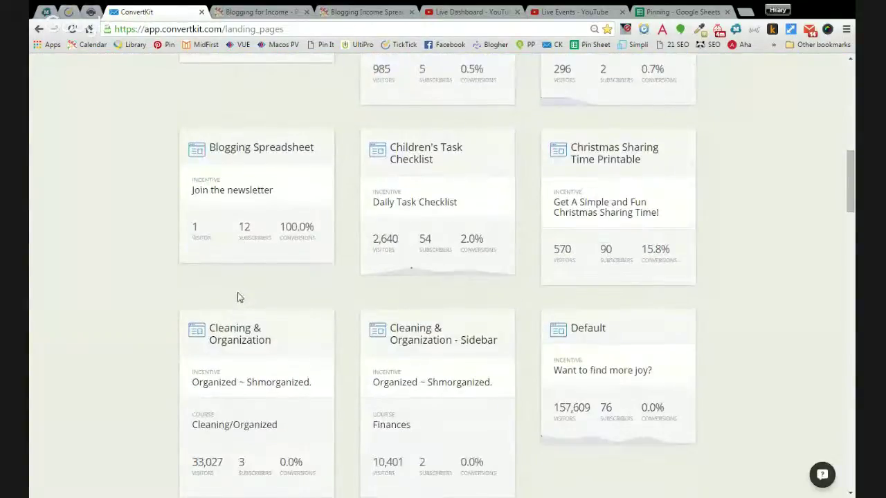
pyautogui.scroll(-5, 237, 297)
pyautogui.scroll(-11, 237, 296)
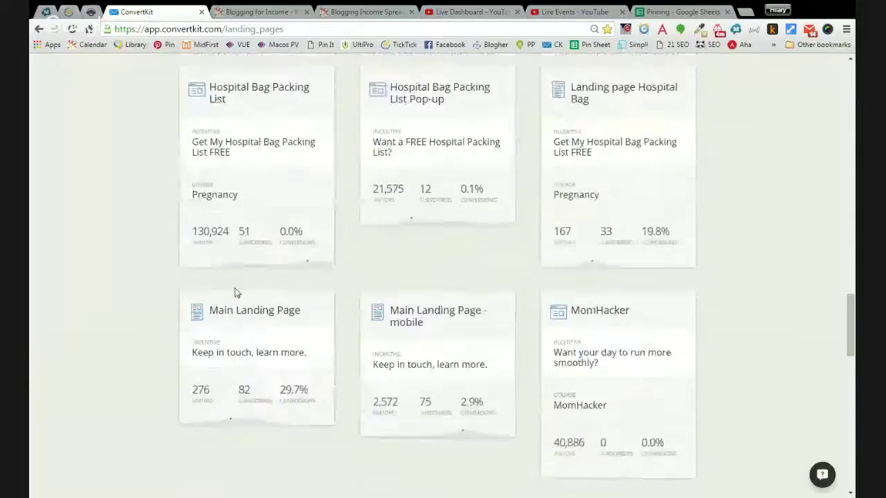
pyautogui.scroll(-5, 237, 293)
pyautogui.scroll(-5, 236, 293)
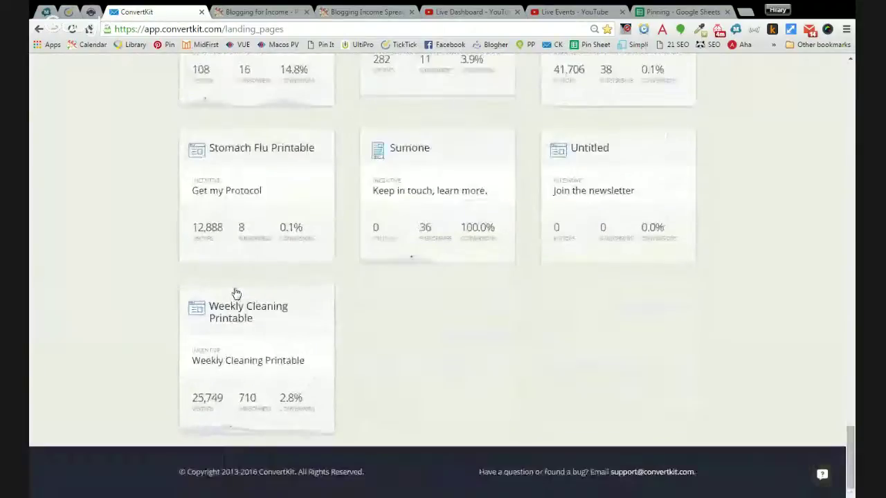
pyautogui.click(241, 322)
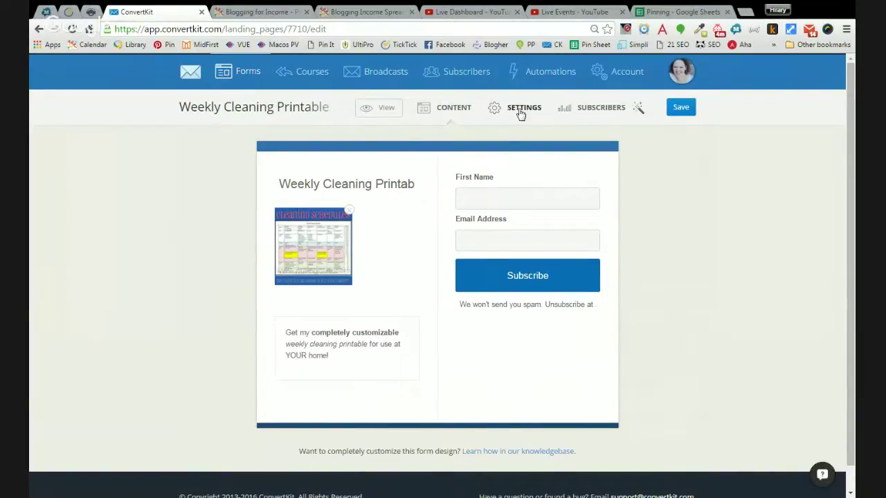
# Inspect the Weekly Cleaning Printable form's main and incentive email settings, and return to the forms overview
pyautogui.click(499, 118)
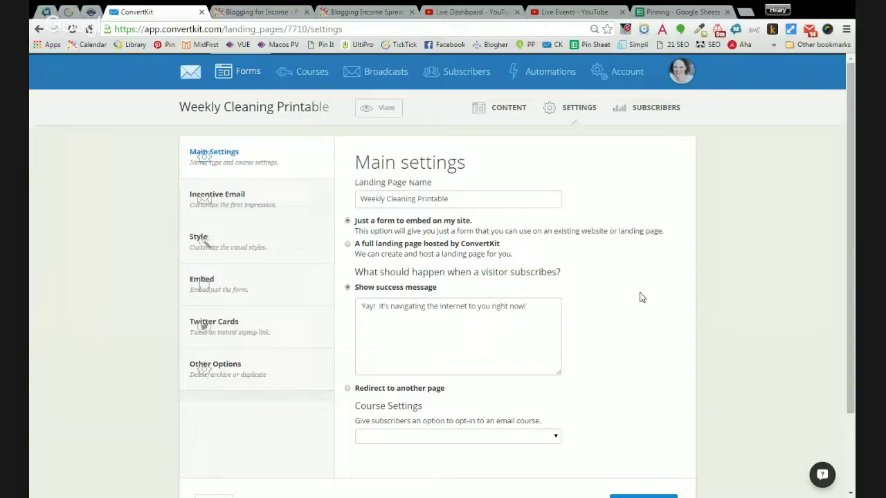
pyautogui.click(225, 206)
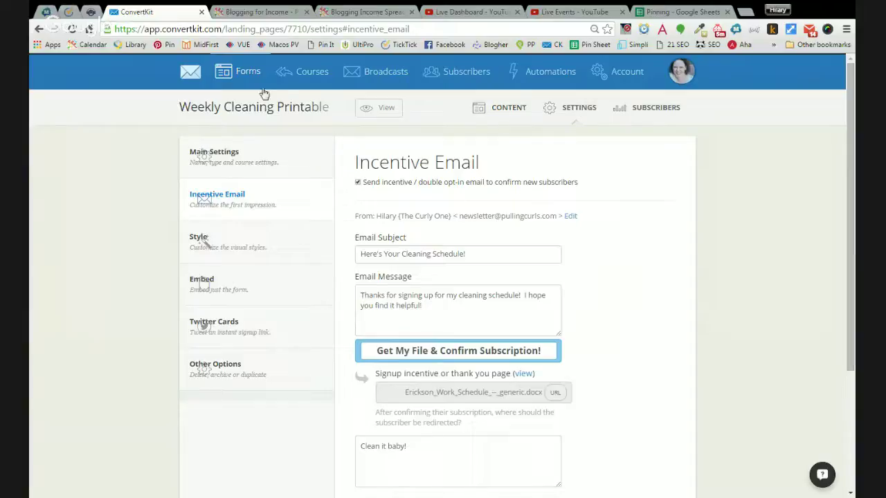
pyautogui.click(225, 75)
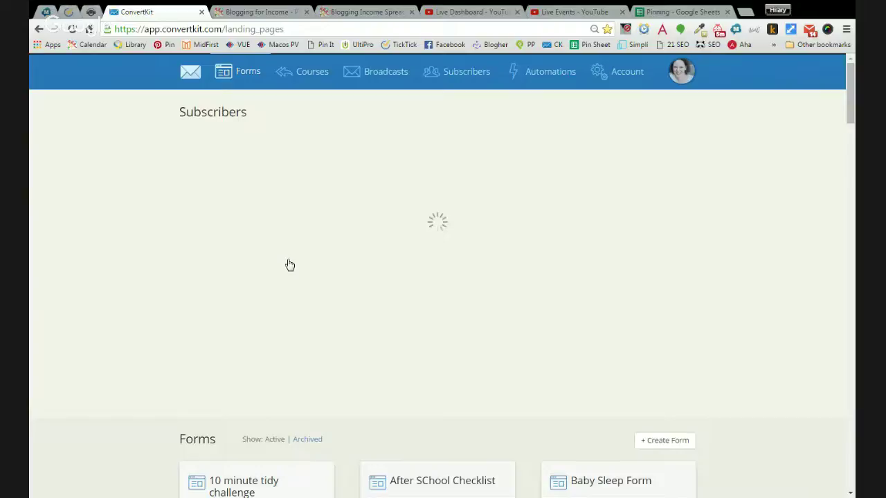
# Review all active form cards, from the 10 minute tidy challenge to Weekly Cleaning Printable, including their incentives, linked courses and conversion figures
pyautogui.scroll(-5, 288, 270)
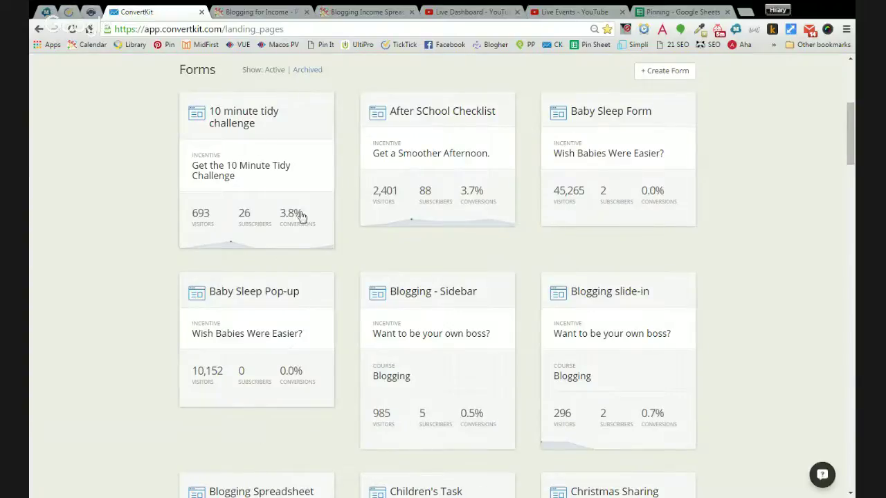
pyautogui.scroll(-3, 297, 220)
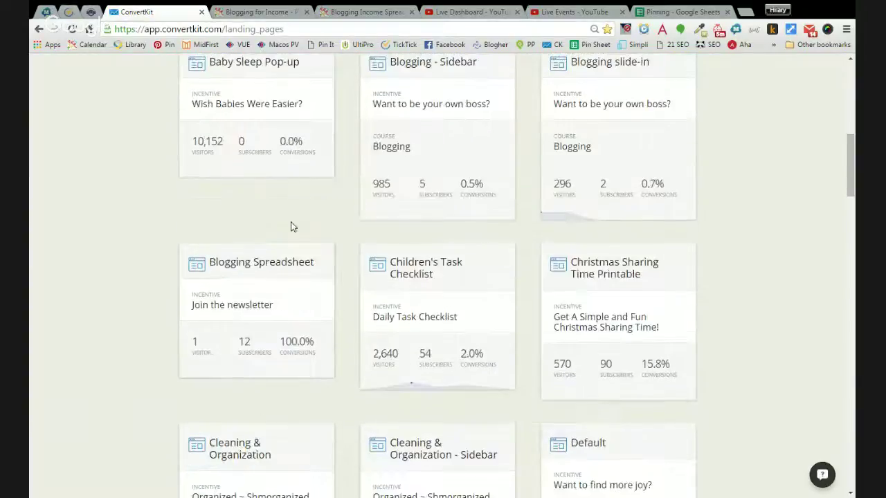
pyautogui.scroll(-1, 291, 227)
pyautogui.scroll(-3, 448, 275)
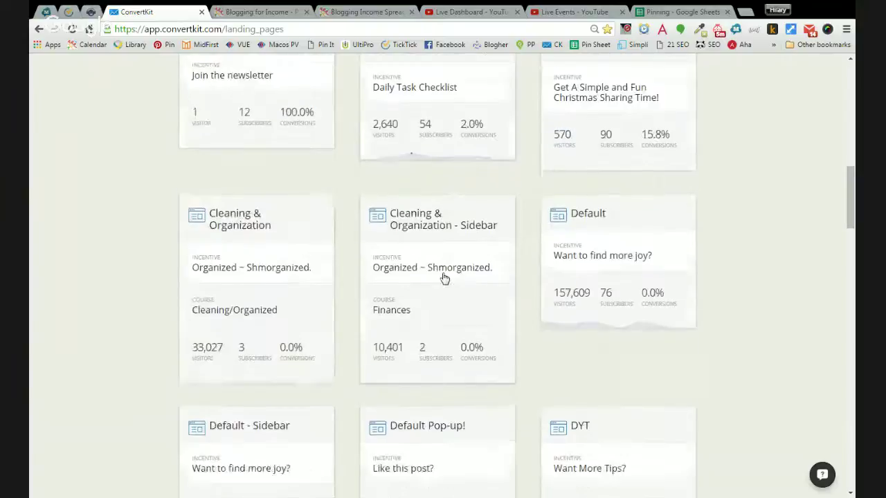
pyautogui.scroll(-3, 444, 280)
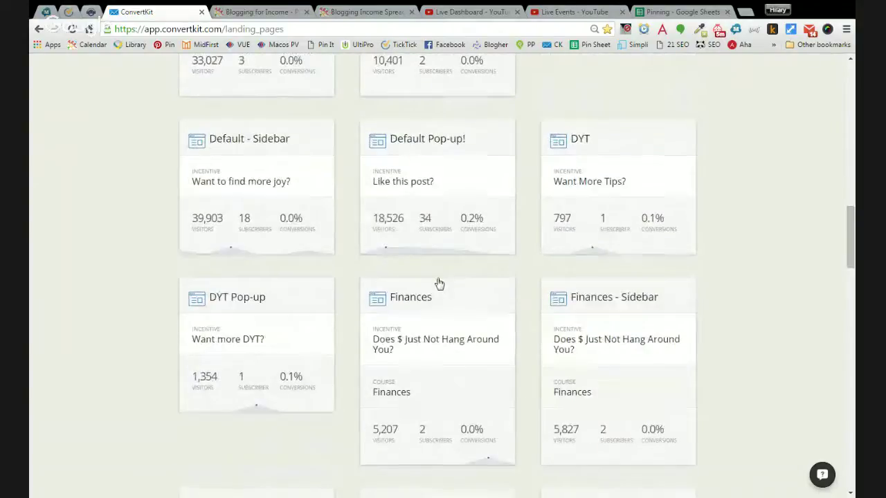
pyautogui.scroll(-3, 438, 283)
pyautogui.scroll(-1, 437, 283)
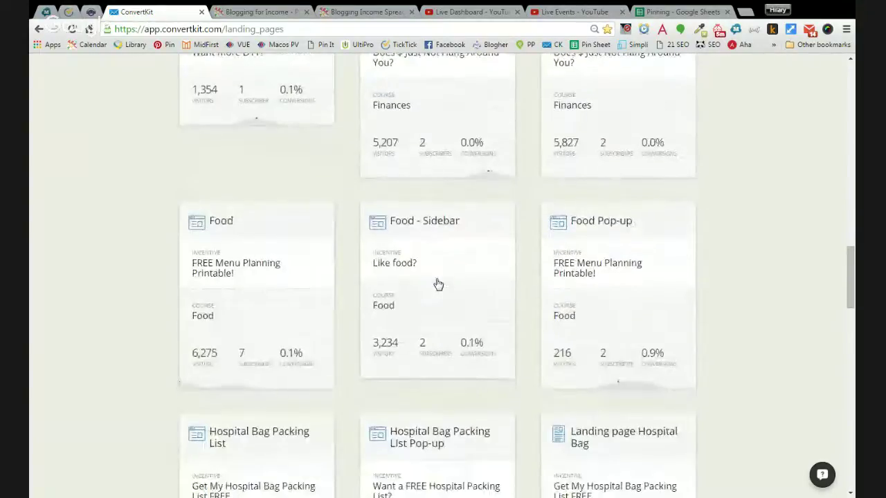
pyautogui.scroll(-2, 437, 284)
pyautogui.scroll(2, 437, 283)
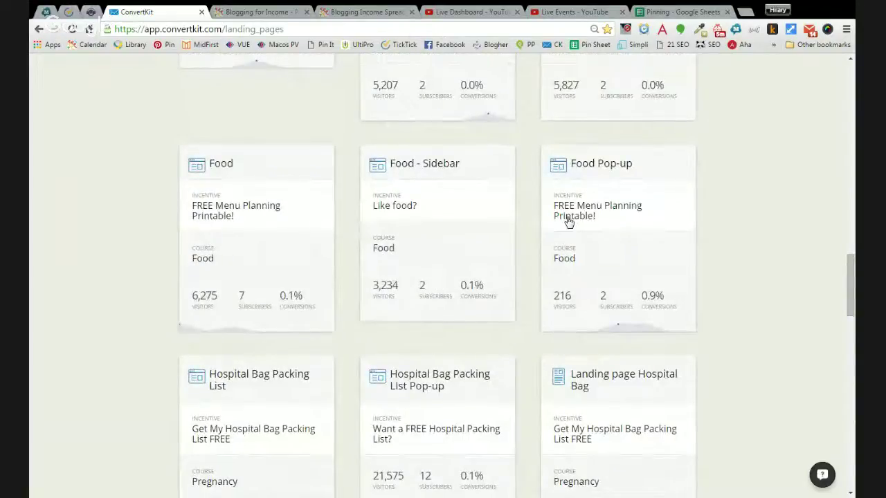
pyautogui.scroll(-4, 568, 222)
pyautogui.scroll(3, 567, 221)
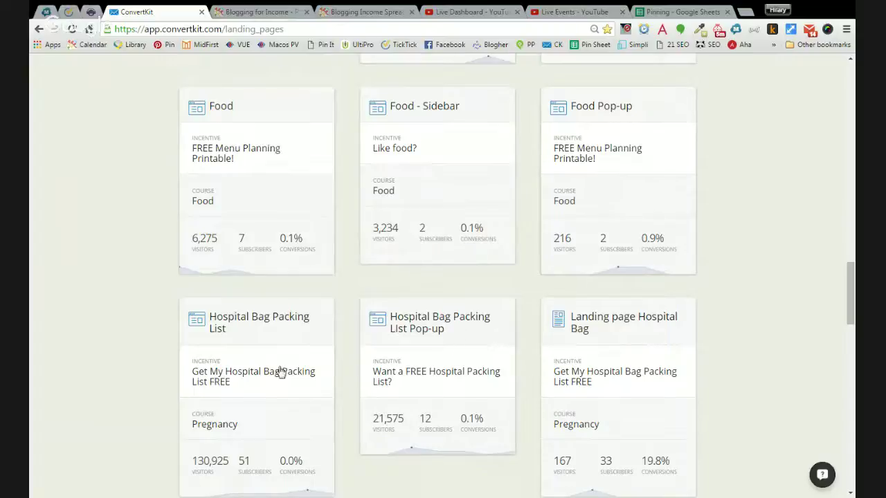
pyautogui.scroll(-5, 316, 358)
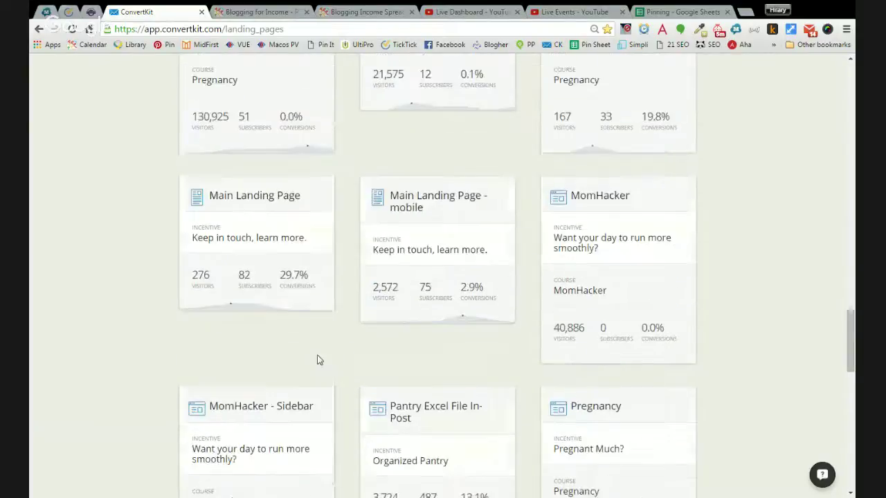
pyautogui.scroll(-5, 318, 360)
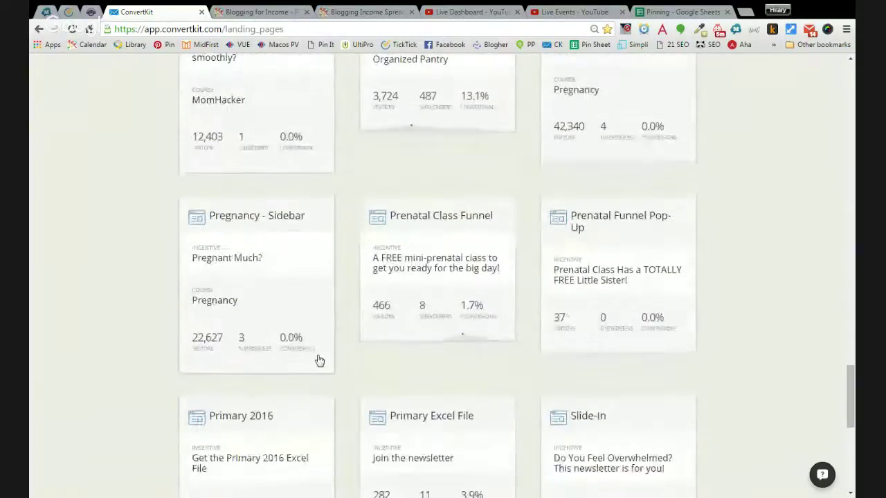
pyautogui.scroll(-3, 420, 246)
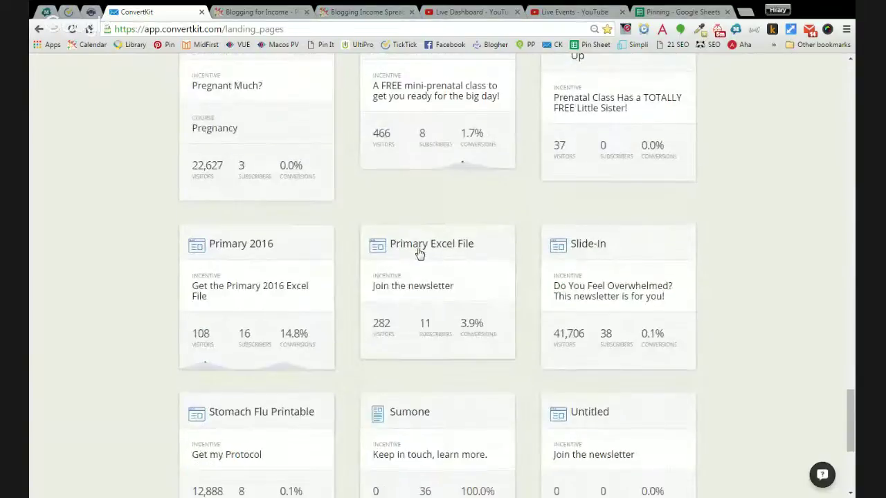
pyautogui.scroll(2, 415, 300)
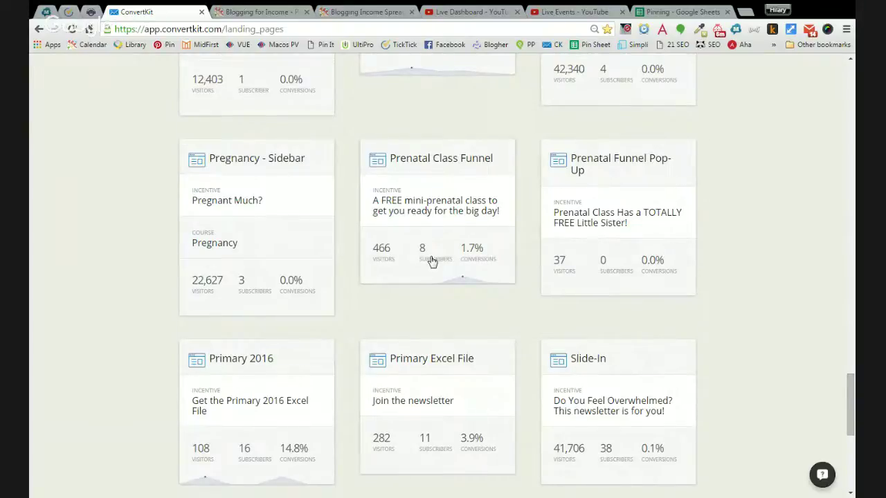
pyautogui.scroll(-2, 432, 261)
pyautogui.scroll(-3, 432, 262)
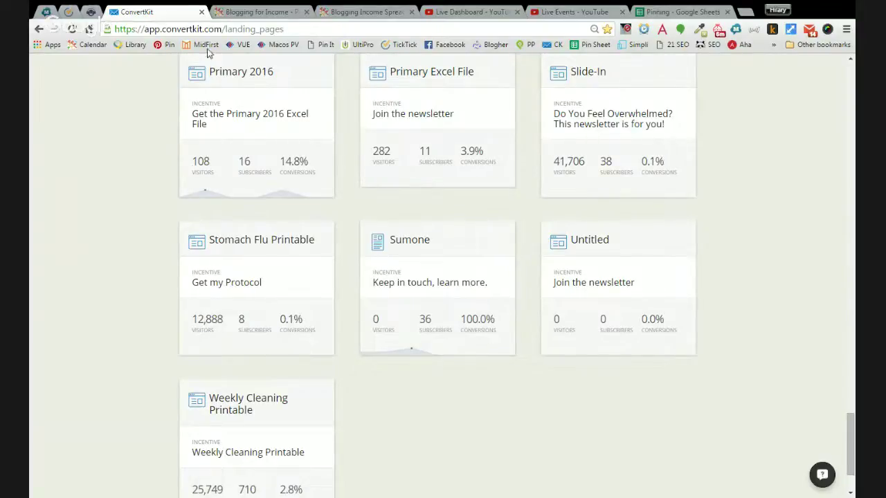
pyautogui.click(256, 11)
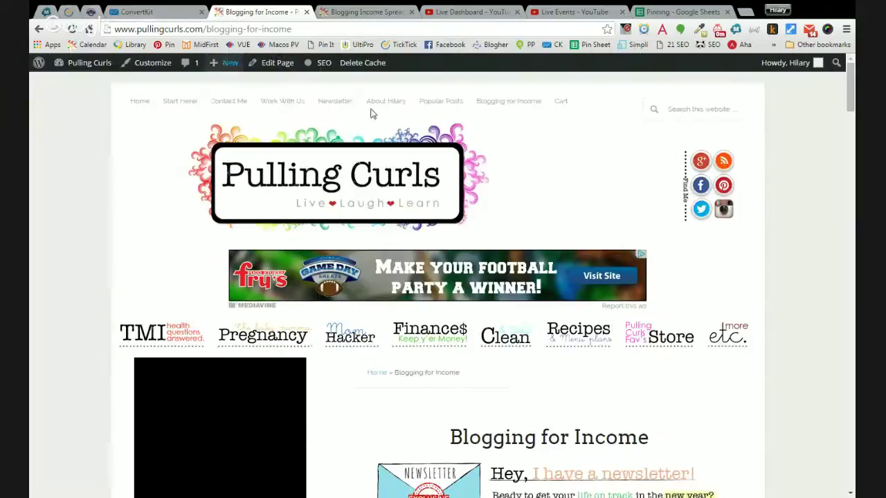
pyautogui.hotkey('ctrl', 'shift', 'Tab')
# Go to the courses overview and open the MomHacker course
pyautogui.scroll(8, 405, 281)
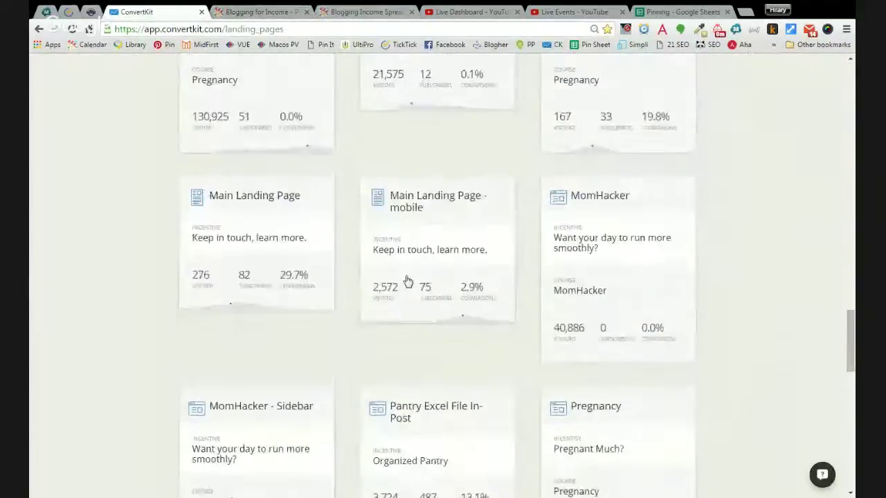
pyautogui.scroll(15, 407, 281)
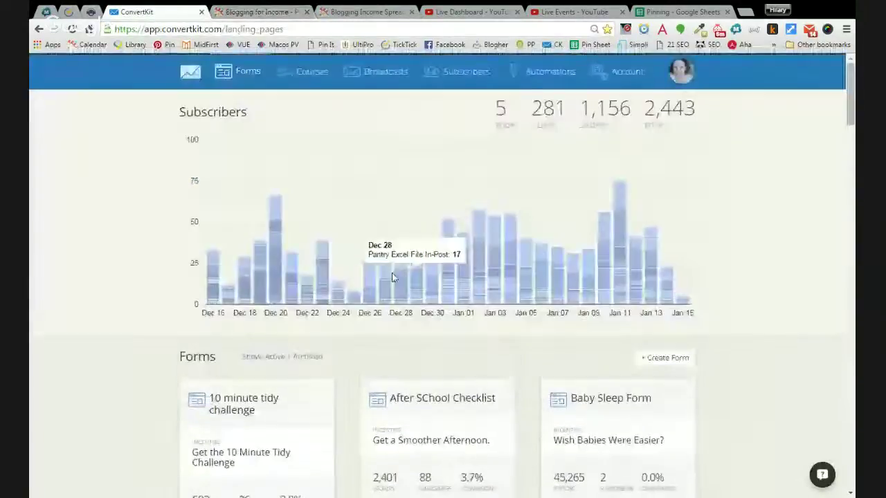
pyautogui.click(285, 72)
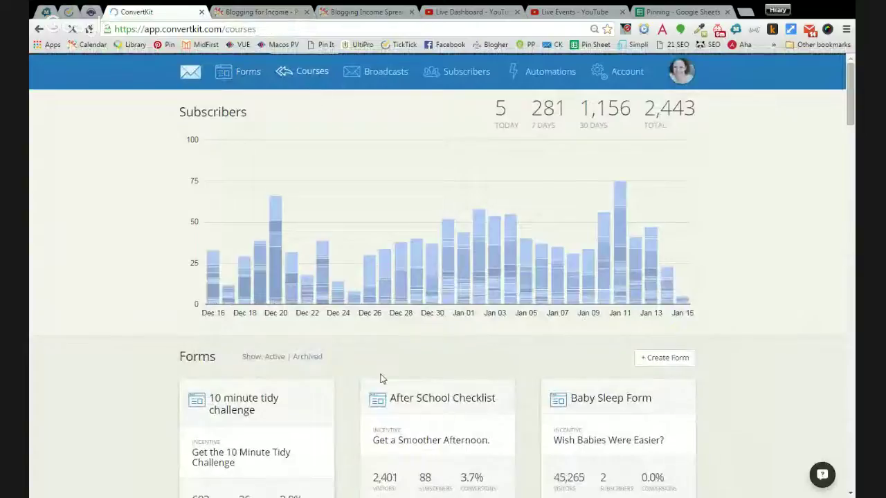
pyautogui.scroll(-8, 647, 403)
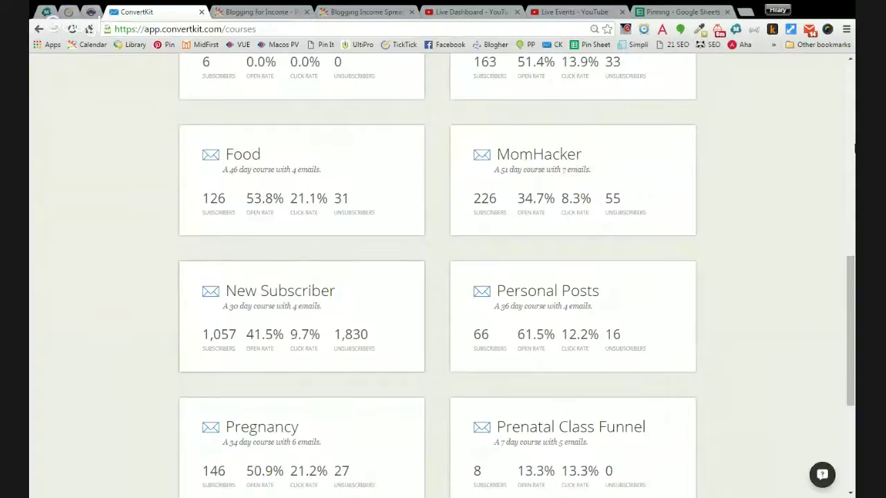
pyautogui.click(550, 158)
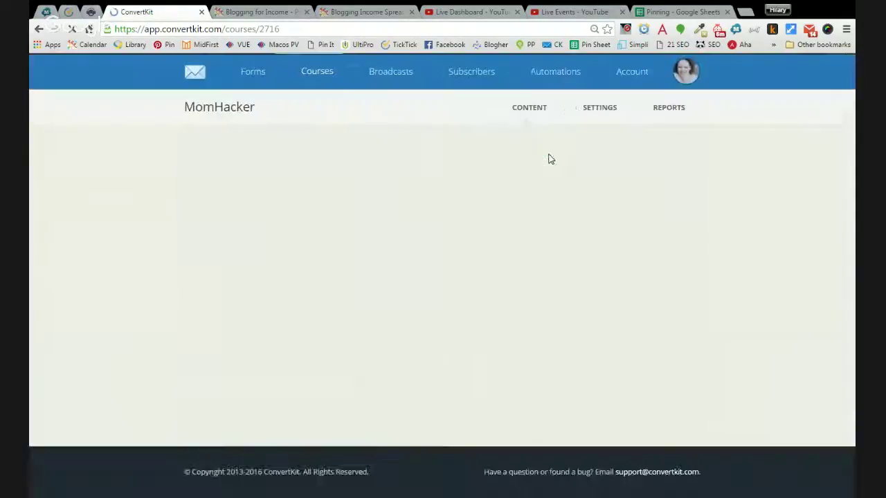
# Examine the content and send delays of the "Those little sweethearts." and "Health Tips" emails in the MomHacker course
pyautogui.scroll(-3, 436, 161)
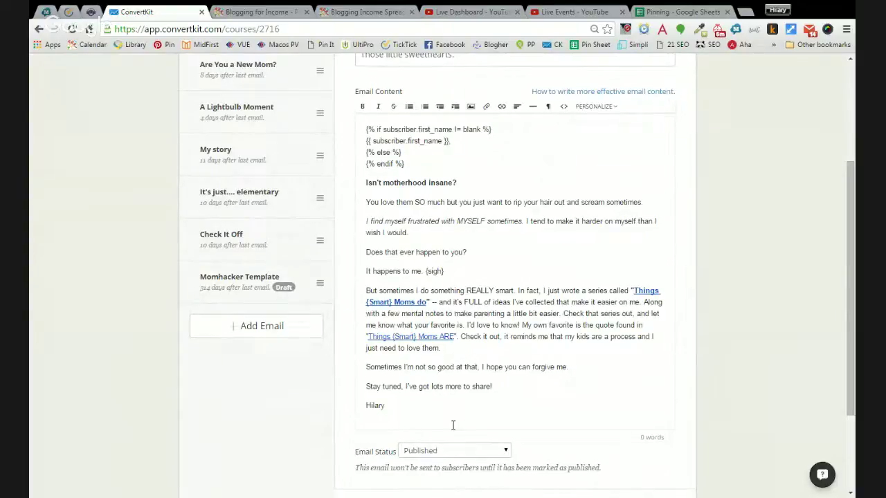
pyautogui.scroll(2, 136, 164)
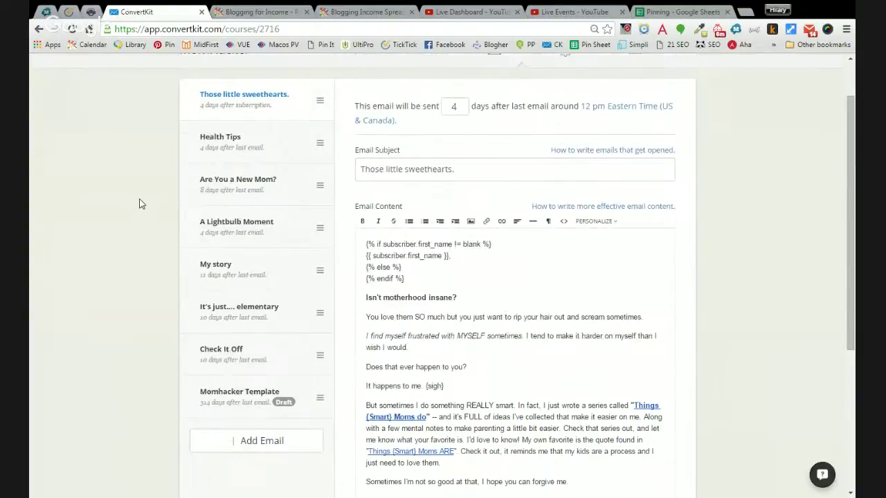
pyautogui.click(220, 144)
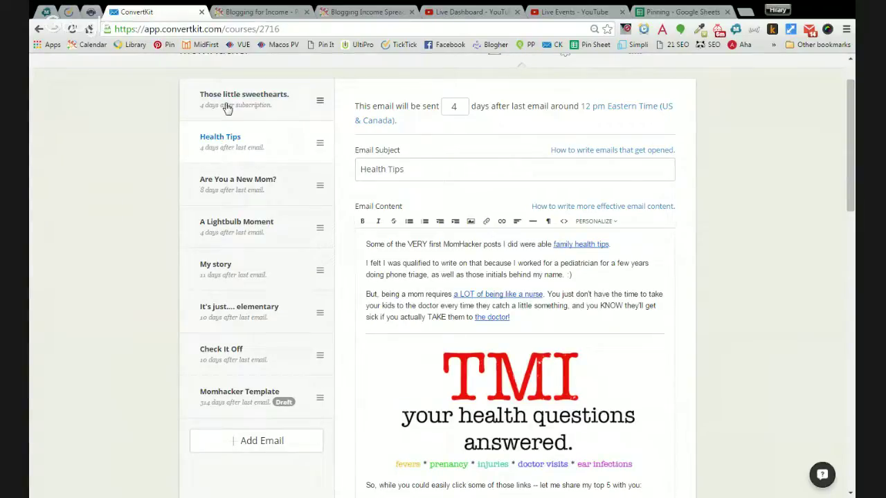
pyautogui.click(228, 109)
pyautogui.click(232, 139)
# Set the "Those little sweethearts." email's send delay to 1 day and save all of the course's emails
pyautogui.click(248, 100)
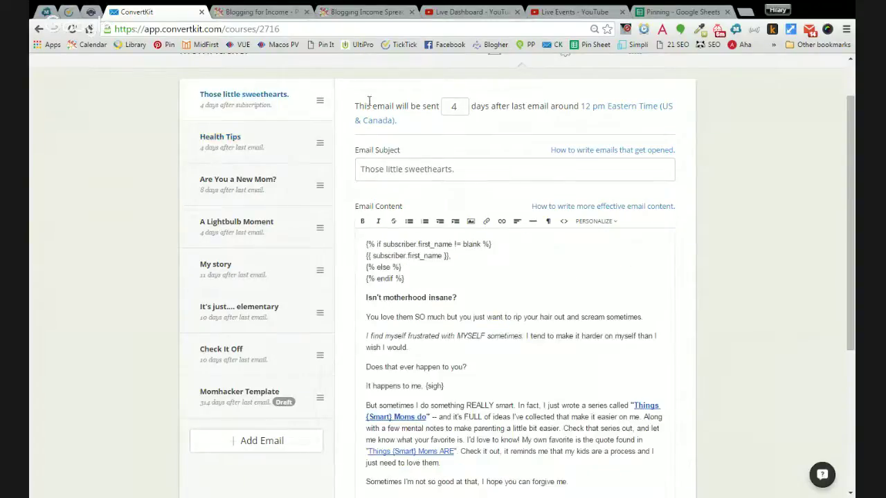
pyautogui.doubleClick(457, 105)
pyautogui.write('1')
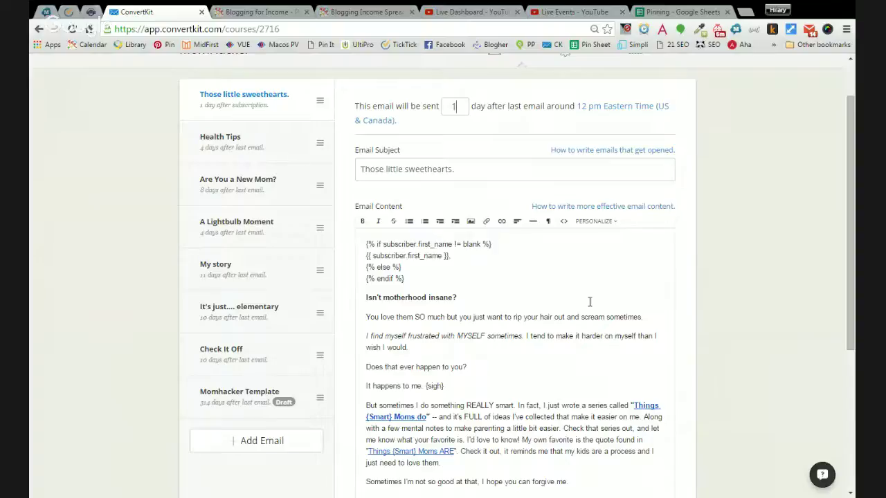
pyautogui.scroll(-3, 590, 301)
pyautogui.click(643, 461)
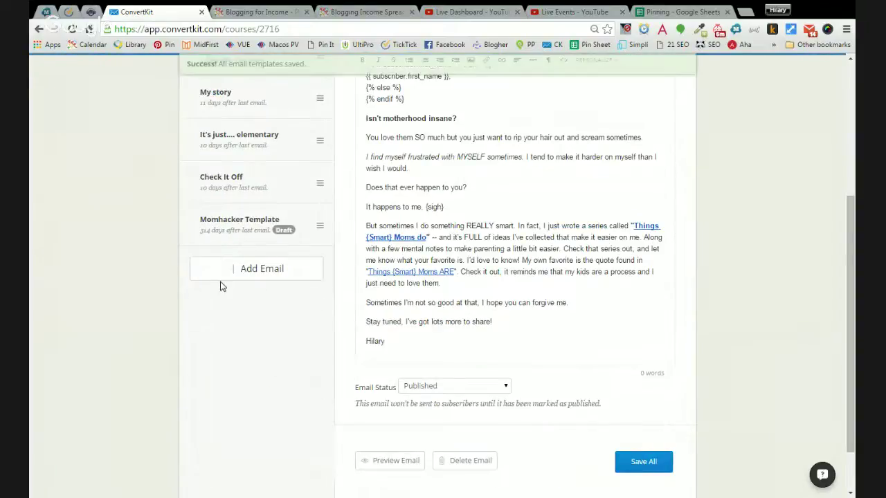
# Read the "Health Tips" email from its introduction through the list of top health posts to the sign-off
pyautogui.scroll(4, 220, 286)
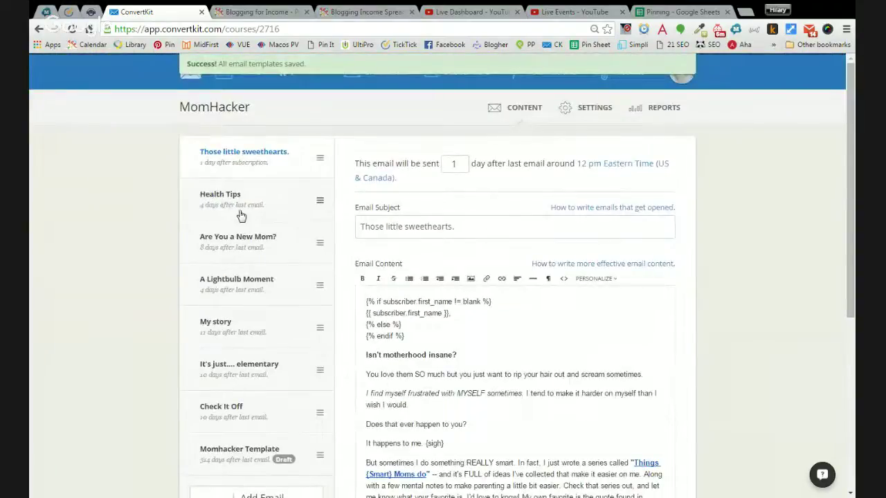
pyautogui.click(241, 216)
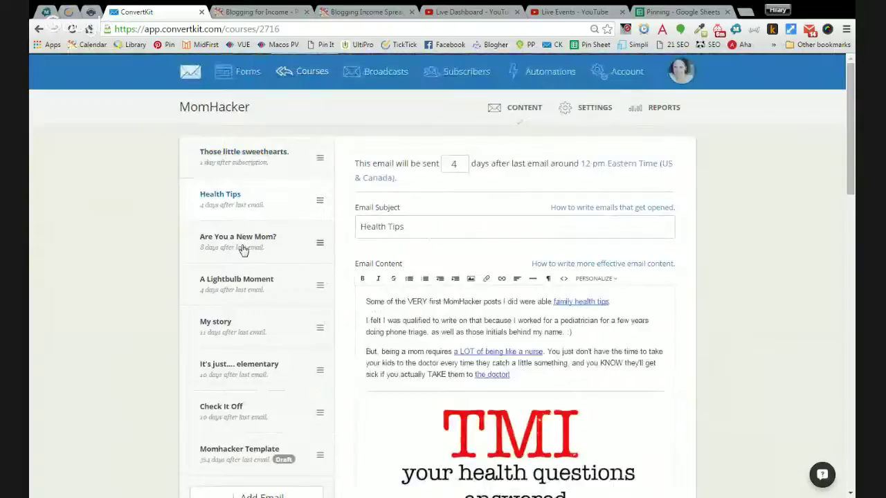
pyautogui.scroll(-3, 429, 339)
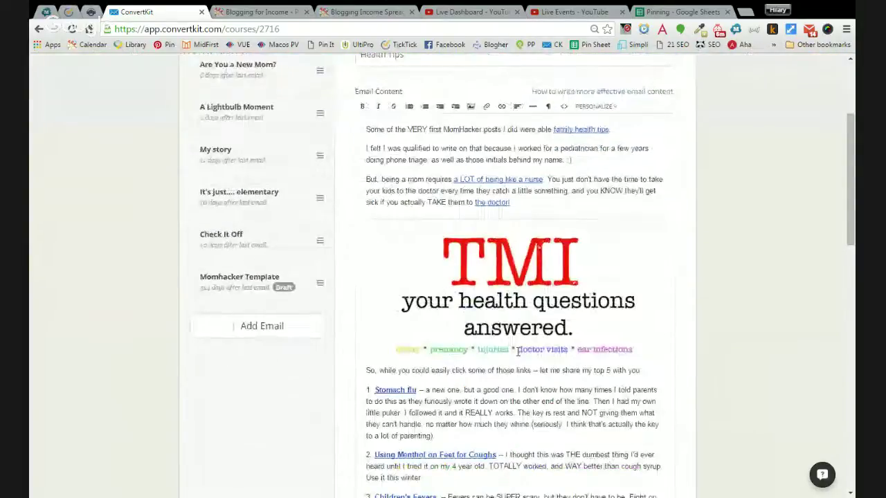
pyautogui.scroll(-1, 407, 328)
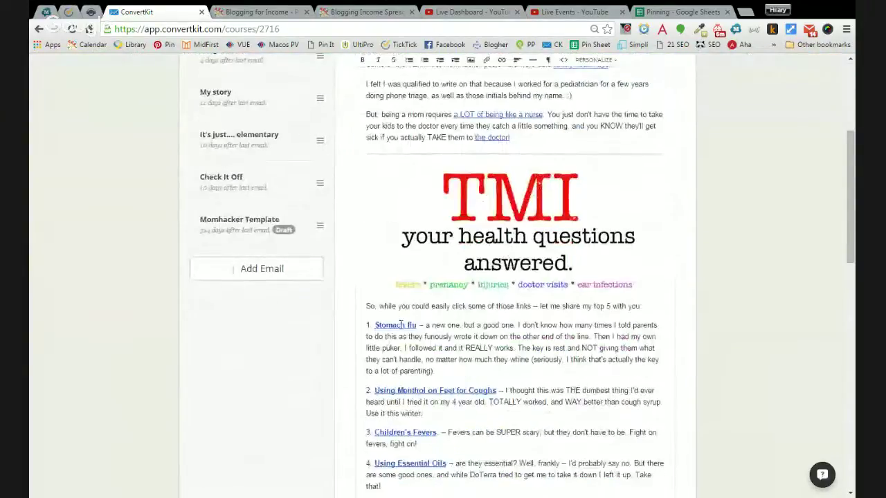
pyautogui.scroll(-3, 440, 459)
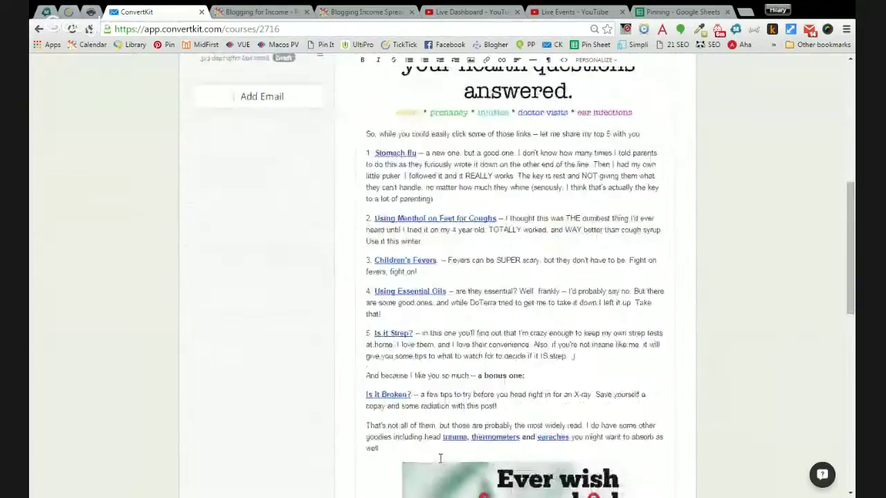
pyautogui.scroll(-1, 439, 457)
pyautogui.scroll(-8, 402, 427)
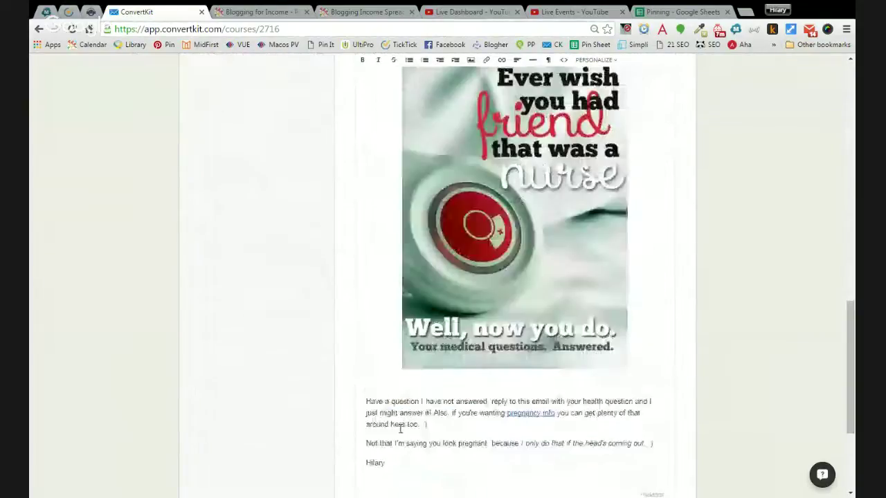
pyautogui.scroll(10, 398, 429)
pyautogui.scroll(5, 399, 429)
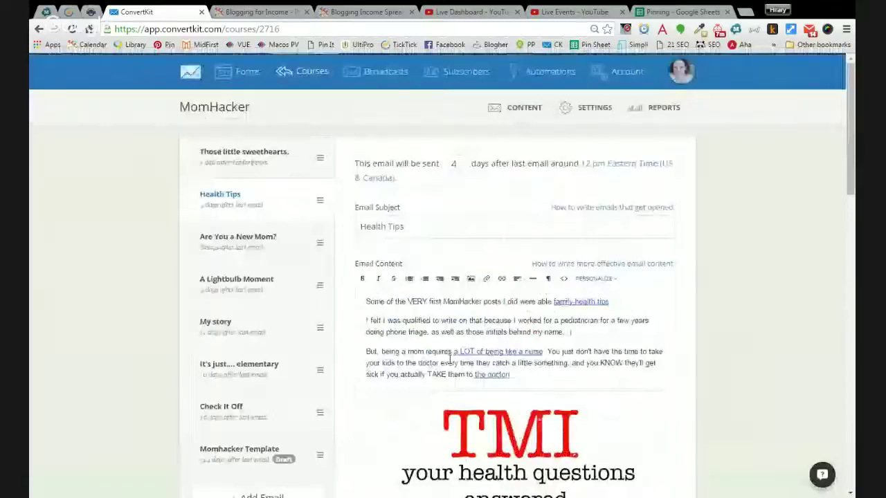
# Look over the "Are You a New Mom?" and "A Lightbulb Moment" emails in the MomHacker course
pyautogui.click(232, 252)
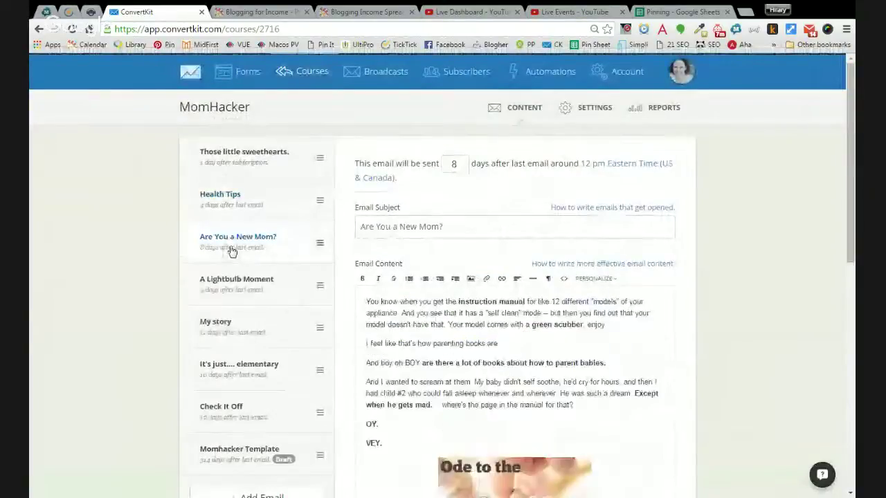
pyautogui.scroll(-3, 231, 220)
pyautogui.scroll(2, 231, 220)
pyautogui.click(230, 227)
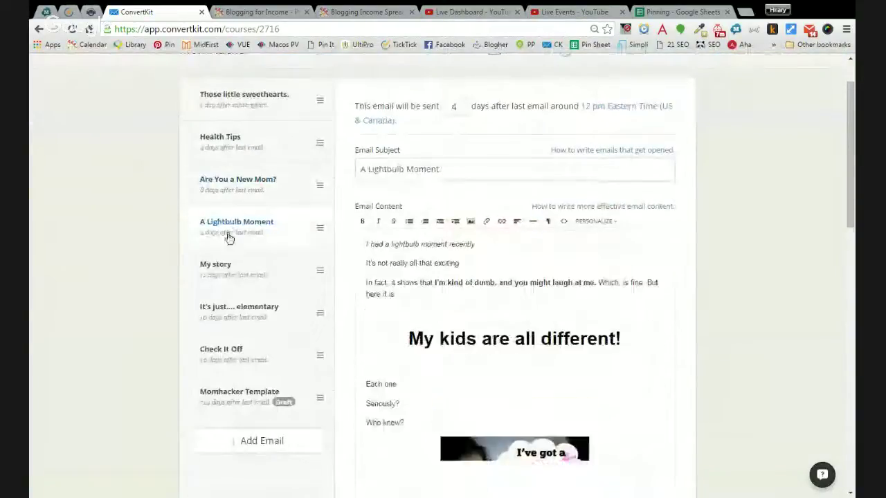
pyautogui.scroll(-3, 340, 316)
pyautogui.scroll(-3, 341, 316)
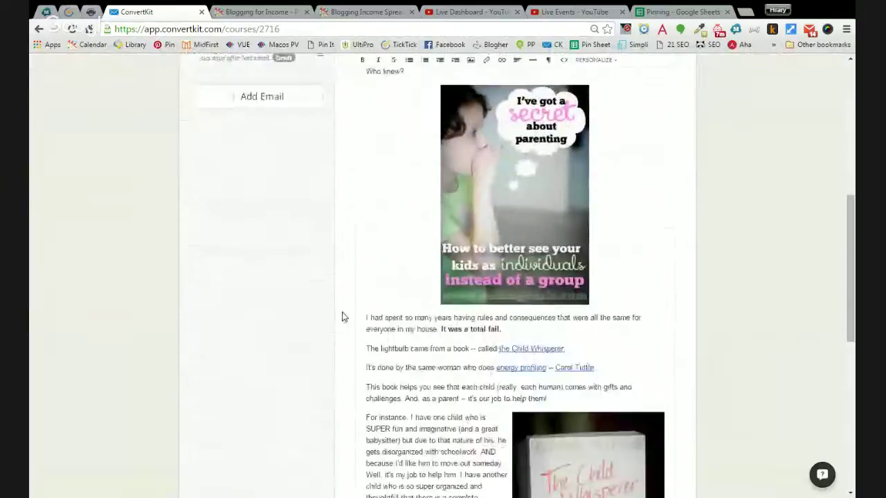
pyautogui.scroll(7, 341, 316)
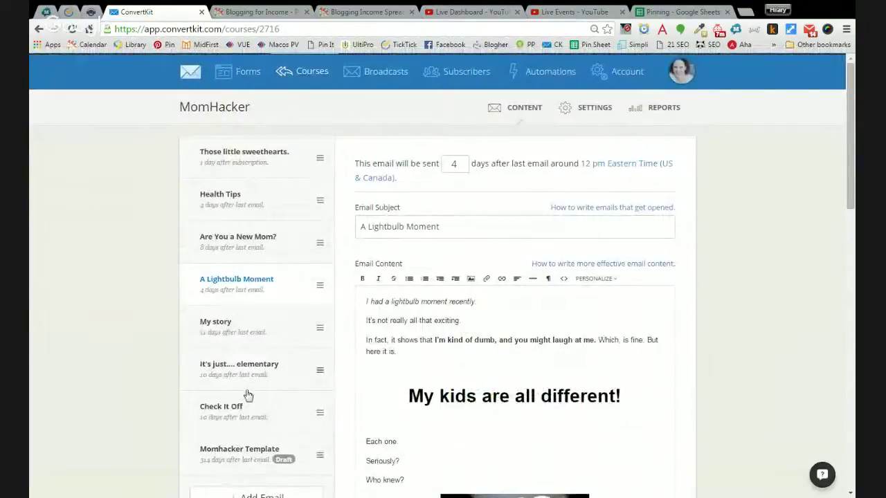
# Read the "Check It Off" email in the MomHacker course from its introduction to the postscript
pyautogui.click(240, 430)
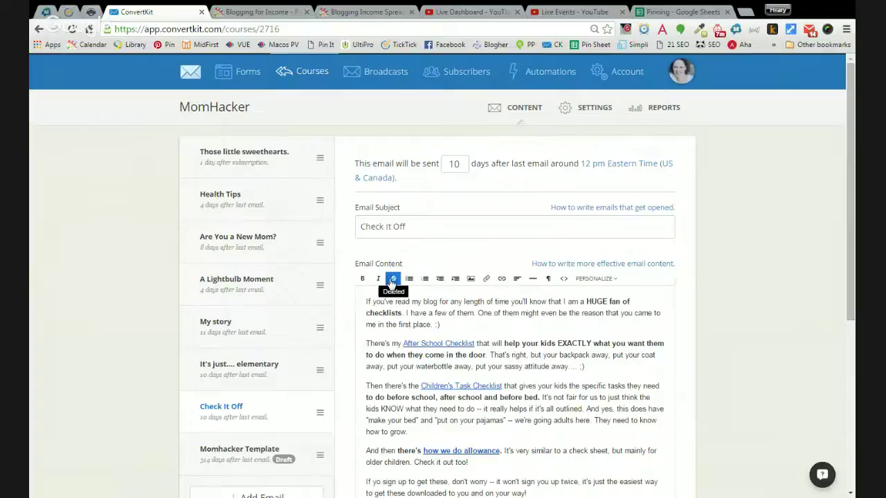
pyautogui.scroll(-2, 392, 281)
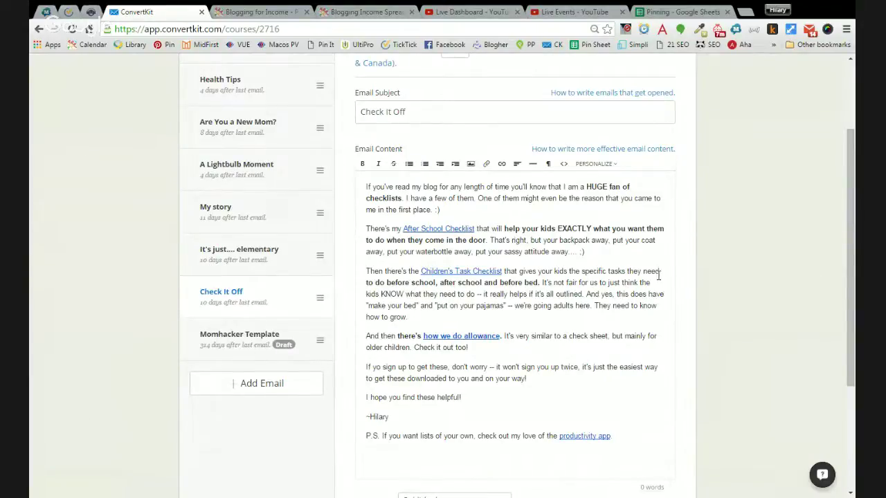
pyautogui.scroll(2, 624, 282)
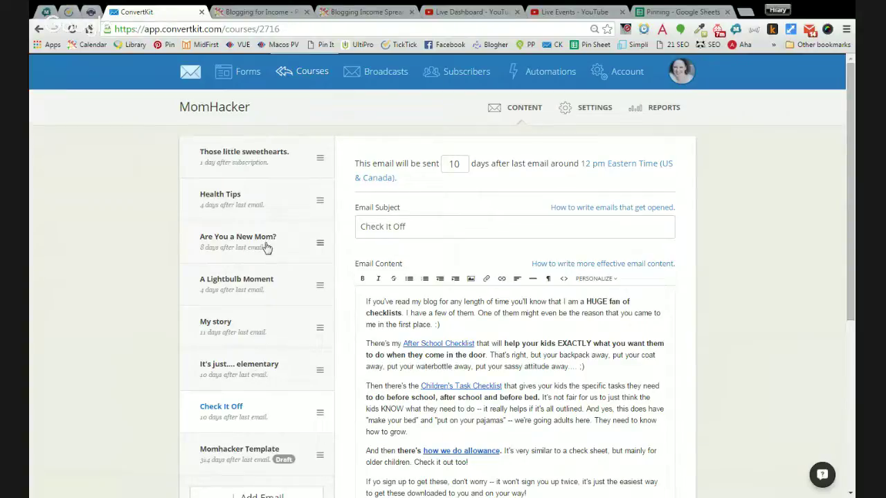
# Open the Cleaning/Organized course and look over its email sequence and the "Clean Up Your Act!" email
pyautogui.click(302, 80)
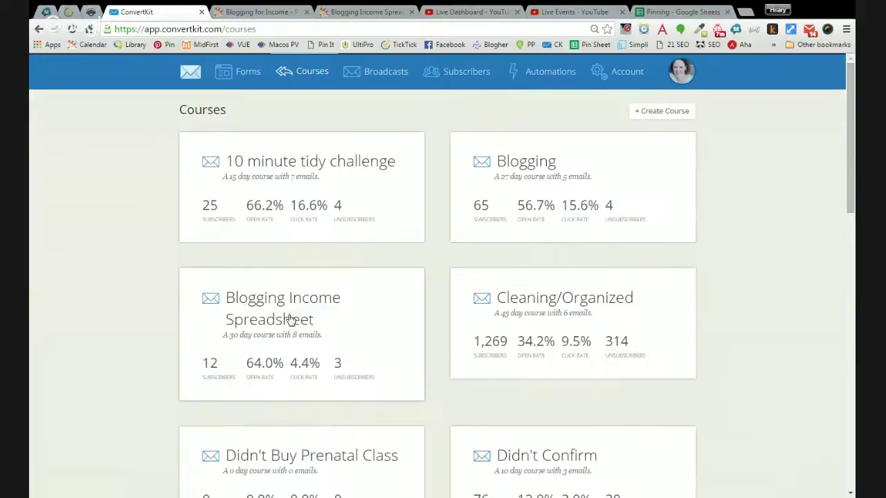
pyautogui.click(530, 299)
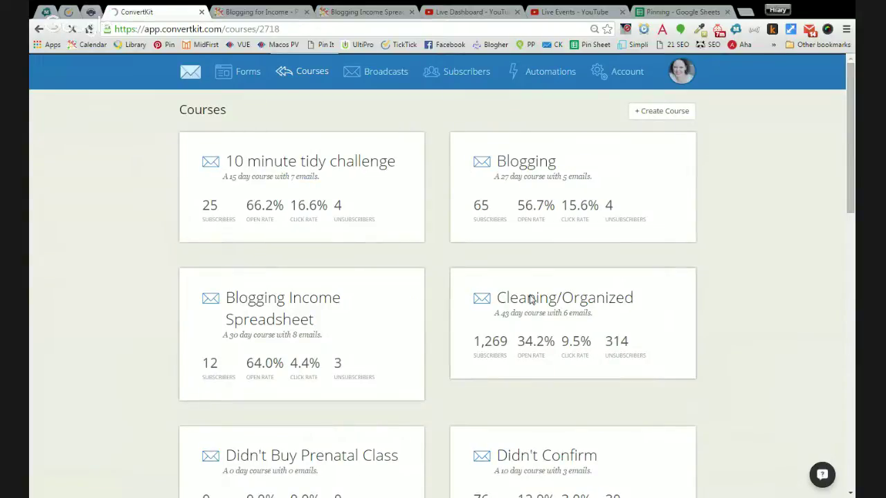
pyautogui.scroll(-1, 262, 280)
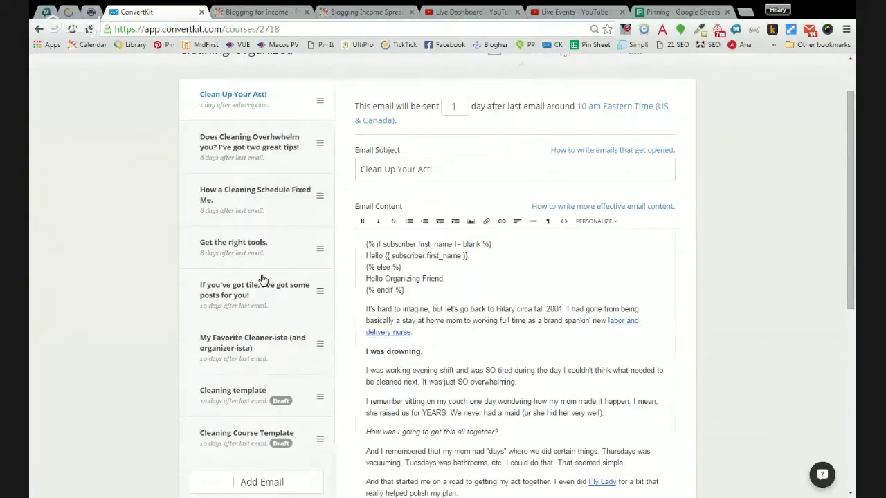
pyautogui.scroll(1, 262, 279)
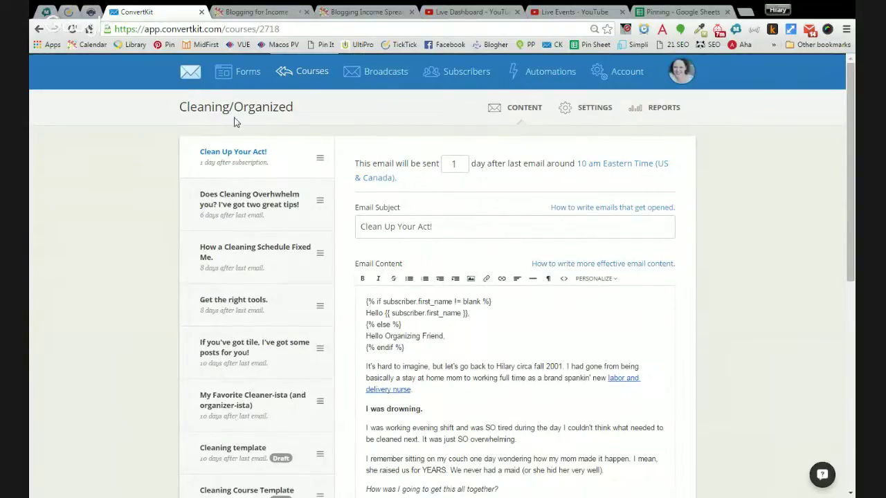
# Return to the overview of all courses and open the Pregnancy course
pyautogui.click(313, 73)
pyautogui.scroll(-7, 264, 221)
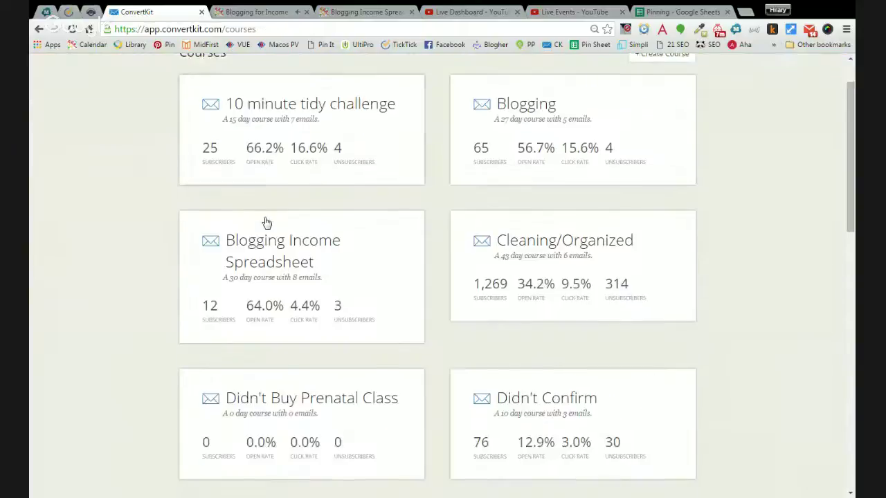
pyautogui.scroll(-3, 267, 229)
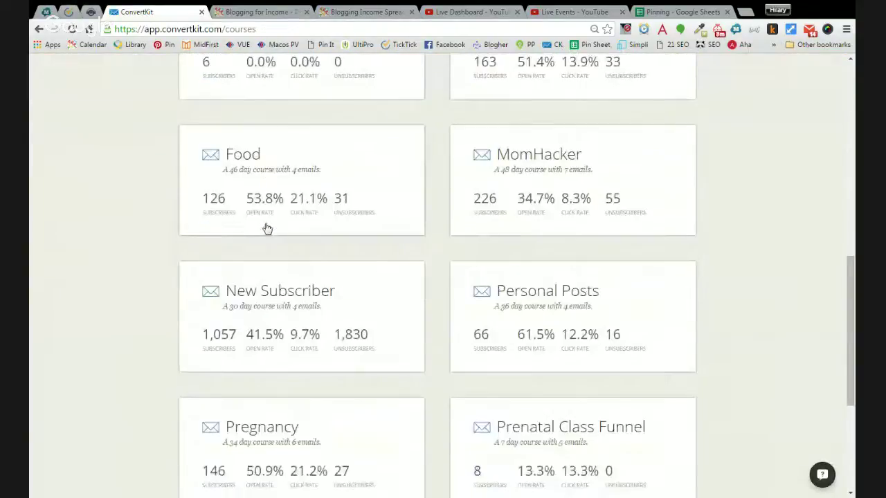
pyautogui.click(263, 316)
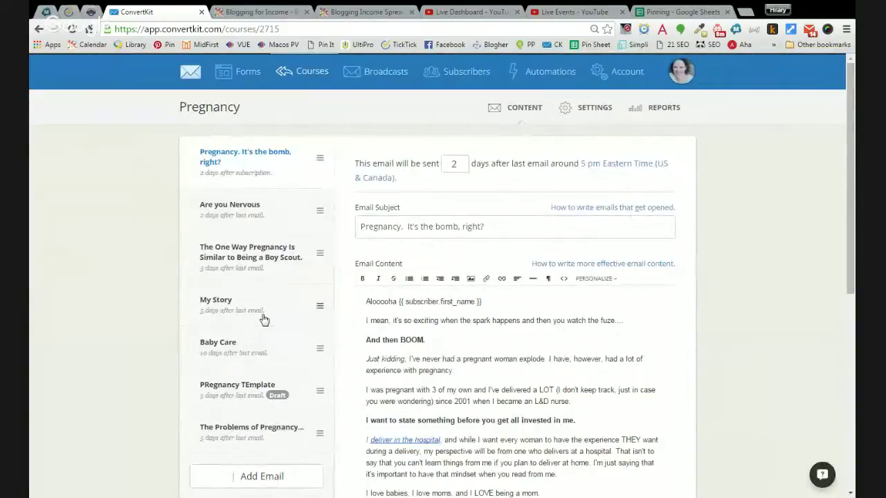
# Look over the Pregnancy course's Boy Scout comparison, "My Story" and "Baby Care" emails, including the linked baby posts
pyautogui.click(281, 283)
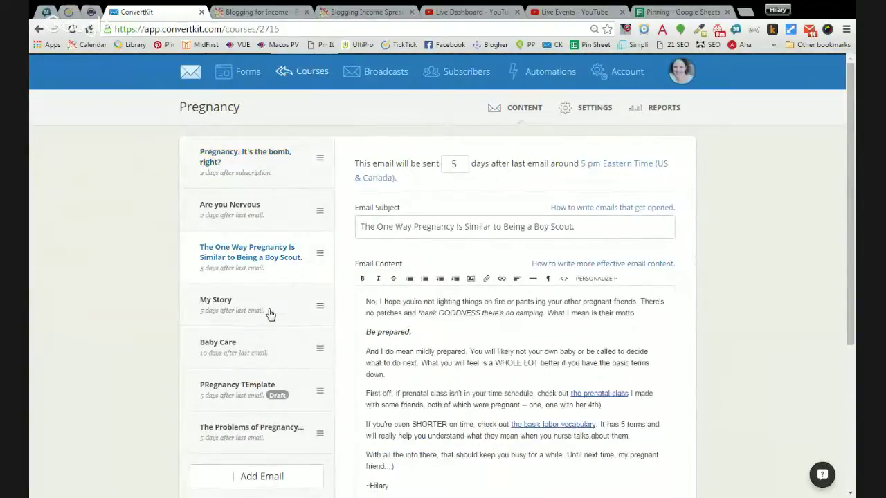
pyautogui.click(269, 313)
pyautogui.click(270, 353)
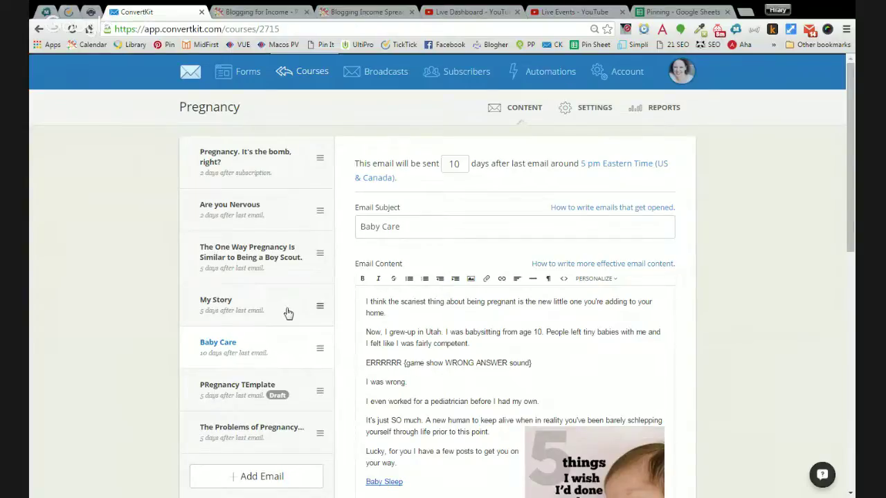
pyautogui.scroll(-1, 288, 314)
pyautogui.scroll(-2, 288, 314)
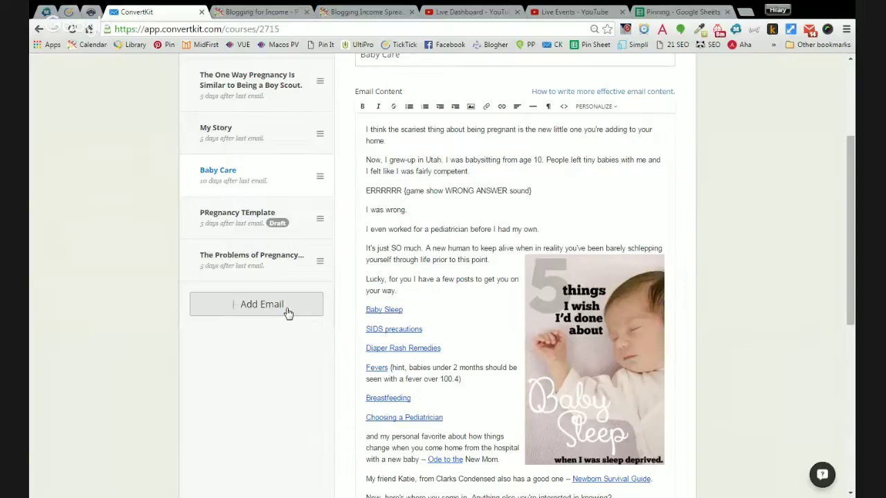
pyautogui.scroll(3, 389, 71)
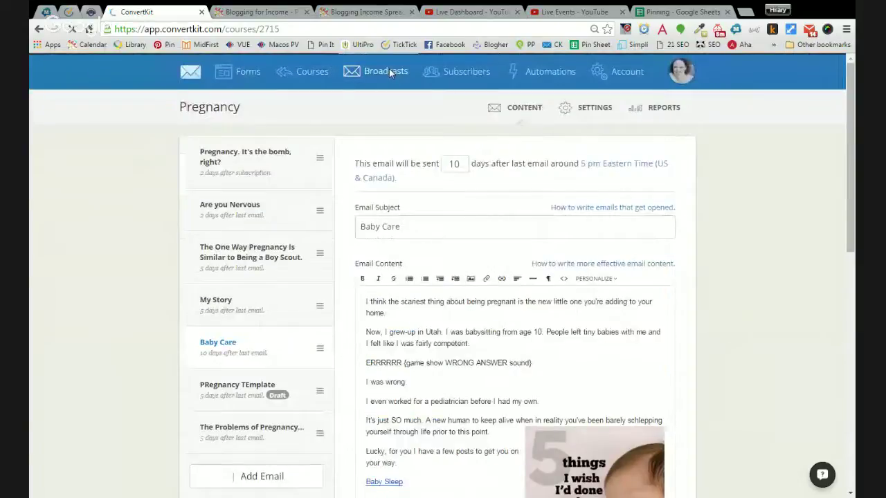
# Examine the list of all broadcasts, comparing completed and queued sends with their open and click rates
pyautogui.click(389, 70)
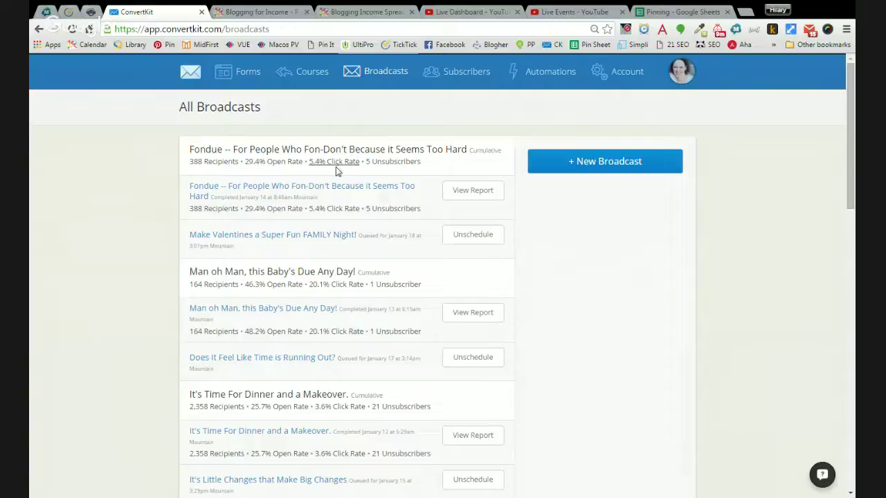
pyautogui.scroll(-1, 336, 169)
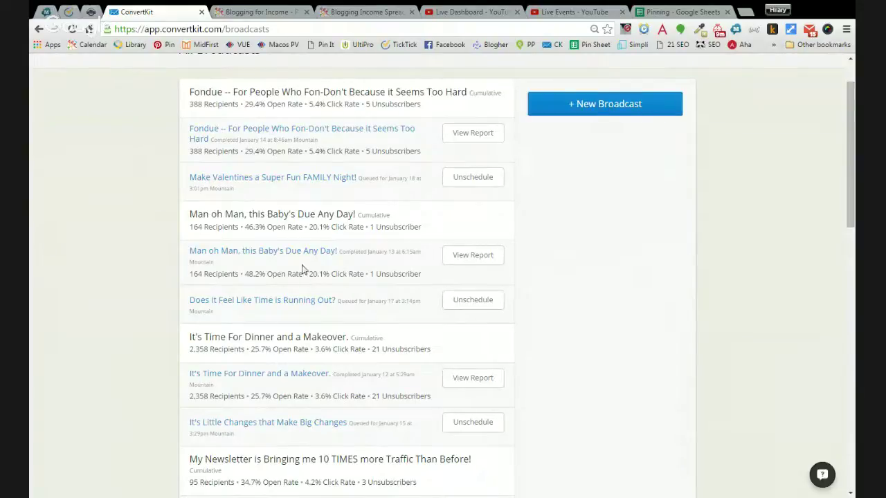
pyautogui.scroll(-8, 251, 331)
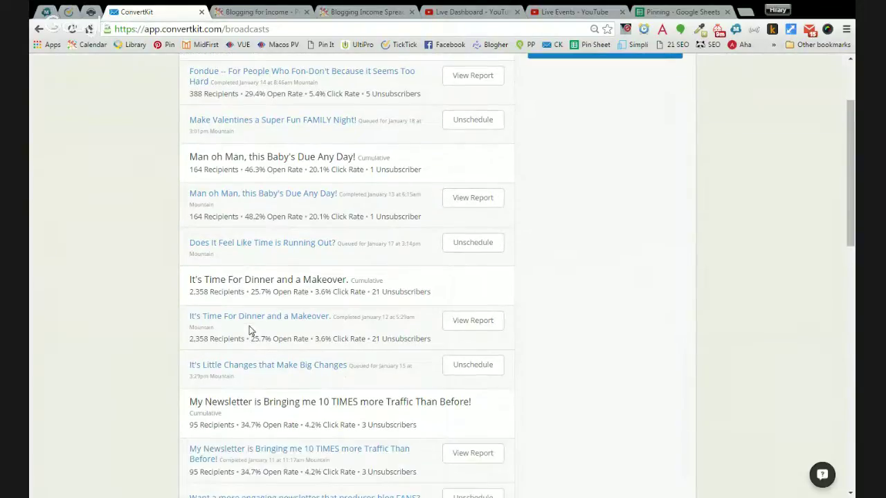
pyautogui.scroll(10, 250, 331)
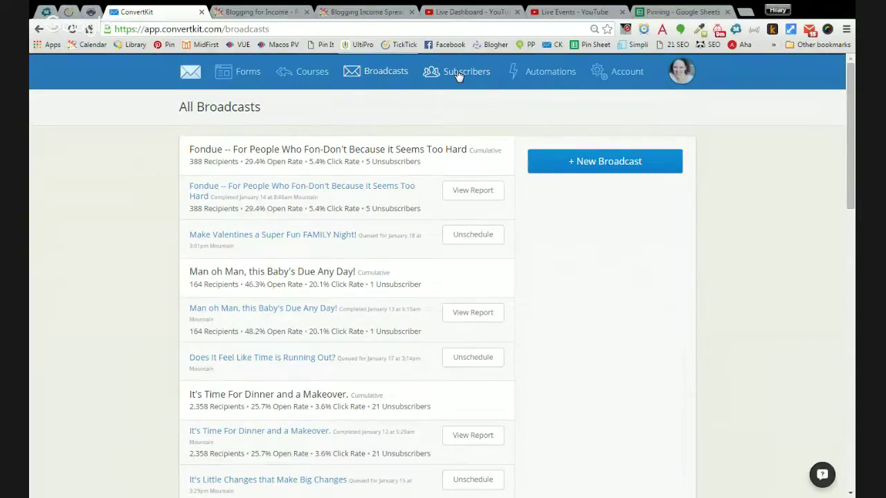
# Open the completed "Fondue -- For People Who Fon-Don't Because it Seems Too Hard" broadcast and read its content through to the footer
pyautogui.click(255, 192)
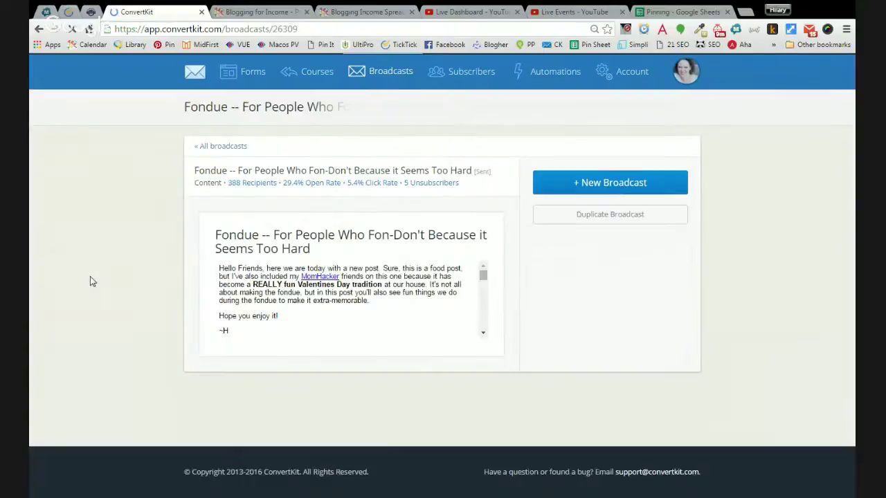
pyautogui.scroll(-3, 192, 263)
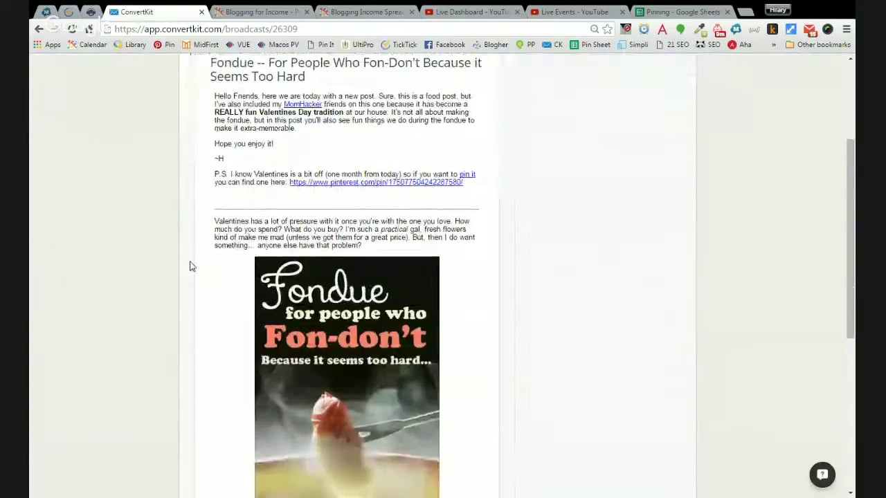
pyautogui.scroll(-3, 192, 266)
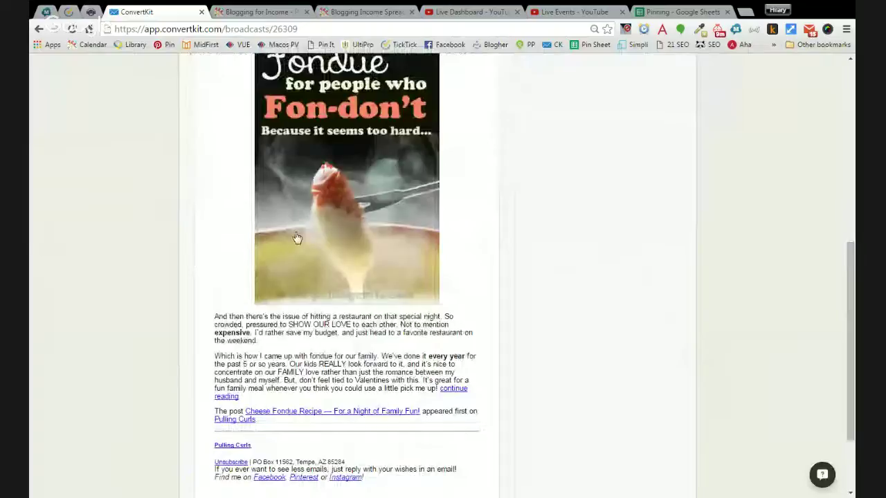
pyautogui.scroll(2, 298, 239)
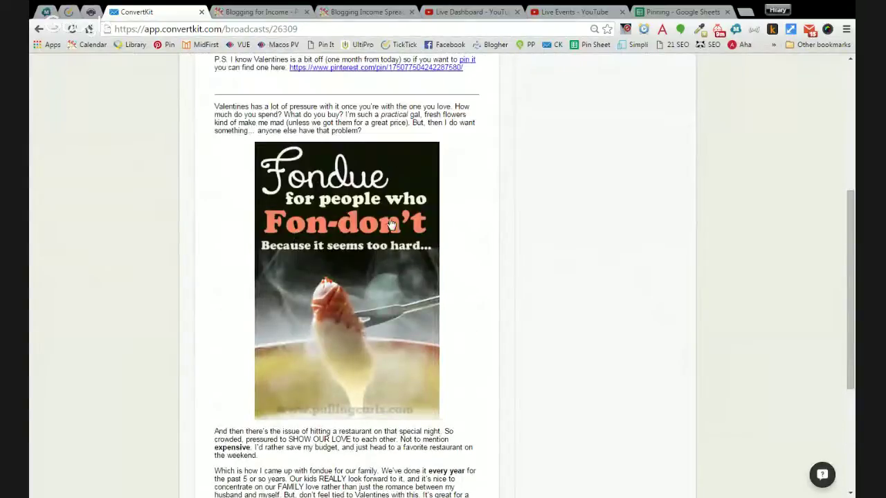
pyautogui.scroll(4, 333, 266)
pyautogui.scroll(1, 328, 276)
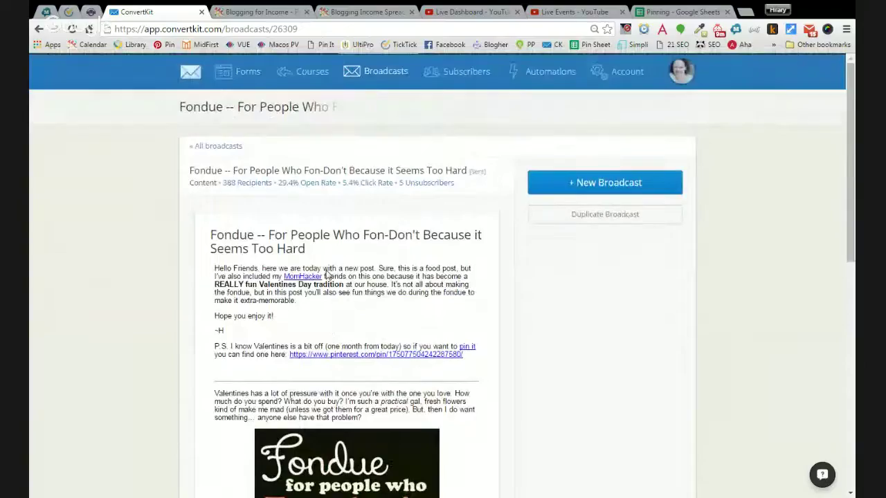
# Examine the confirmed subscribers page, including its segments and the full list of subscriber tags
pyautogui.click(461, 72)
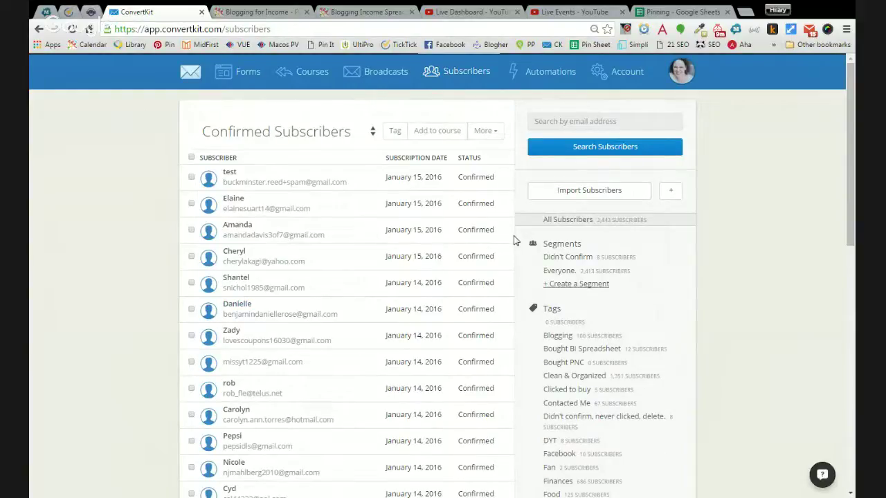
pyautogui.scroll(-2, 516, 242)
pyautogui.scroll(-2, 583, 439)
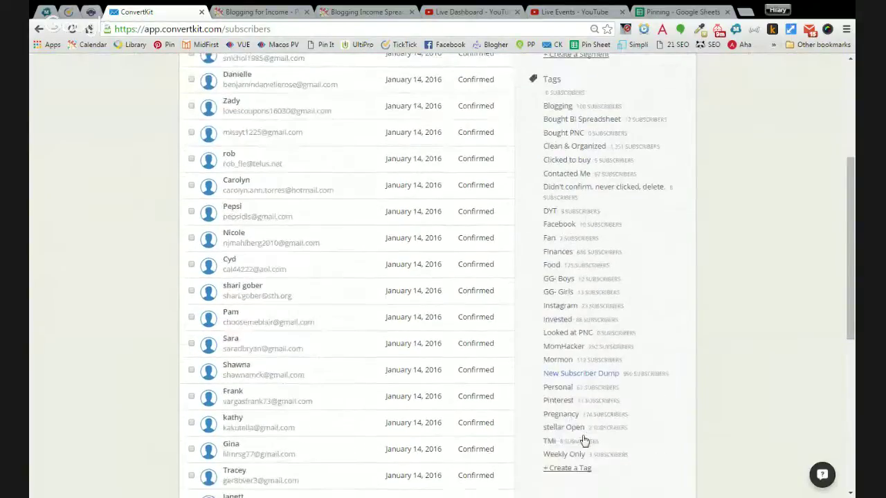
pyautogui.scroll(-1, 583, 441)
pyautogui.scroll(1, 623, 401)
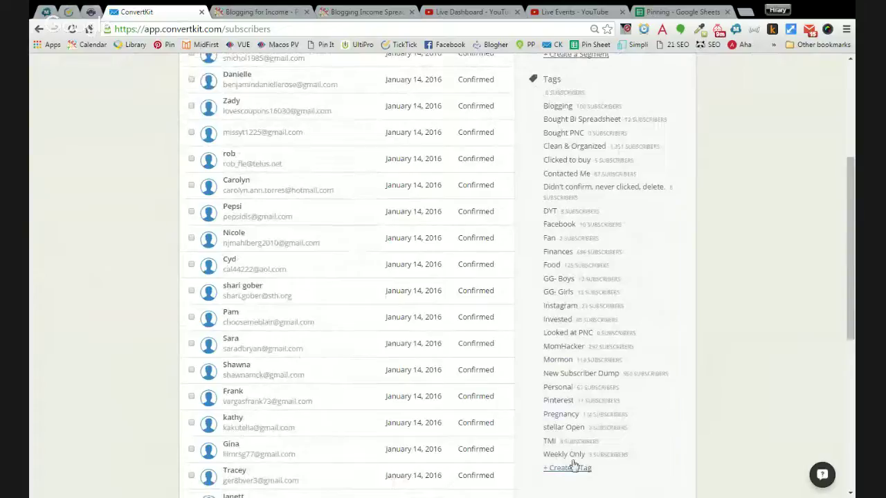
pyautogui.scroll(-2, 573, 466)
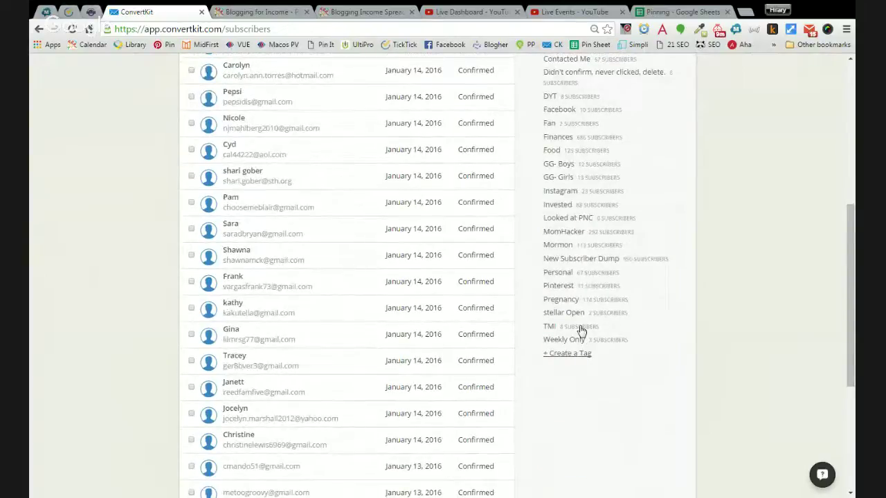
pyautogui.scroll(1, 580, 336)
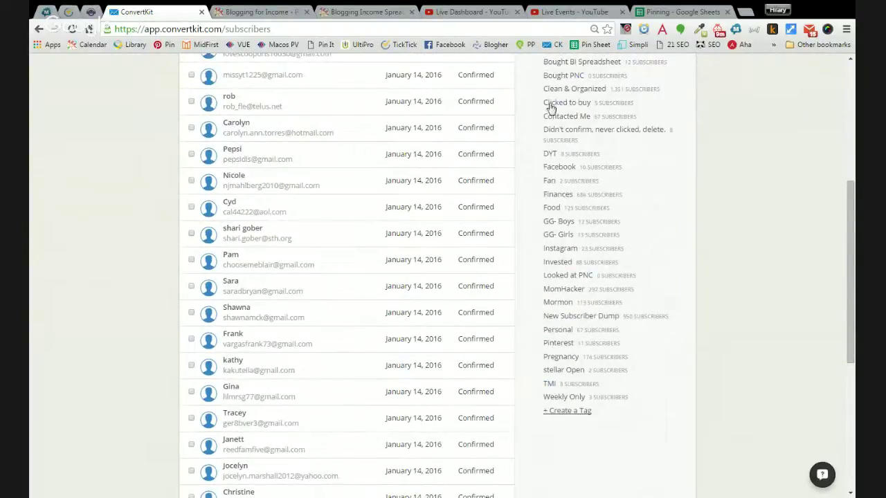
pyautogui.scroll(5, 504, 243)
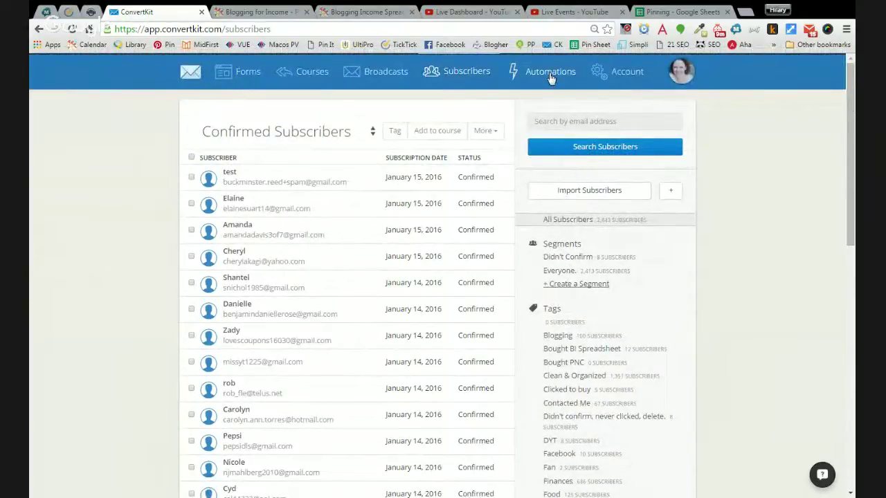
# Review the automation rules, comparing the link-click triggers with their course and tag actions
pyautogui.click(550, 73)
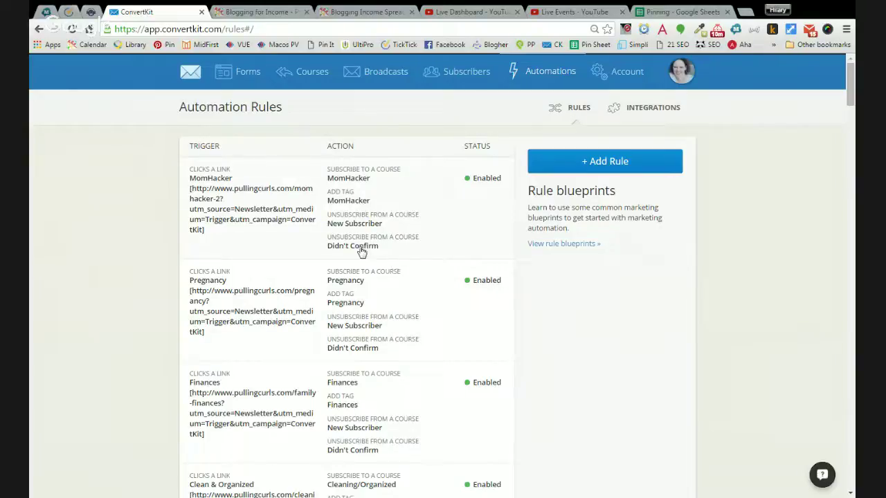
pyautogui.scroll(-2, 256, 267)
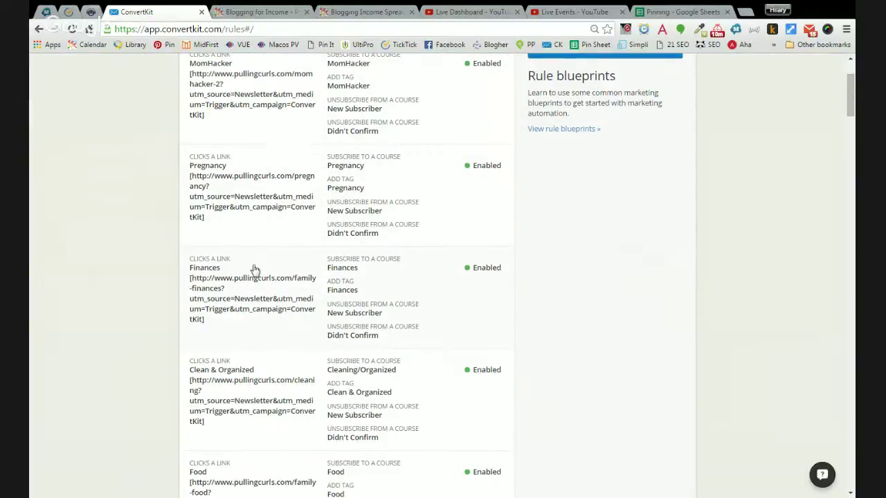
pyautogui.scroll(1, 255, 270)
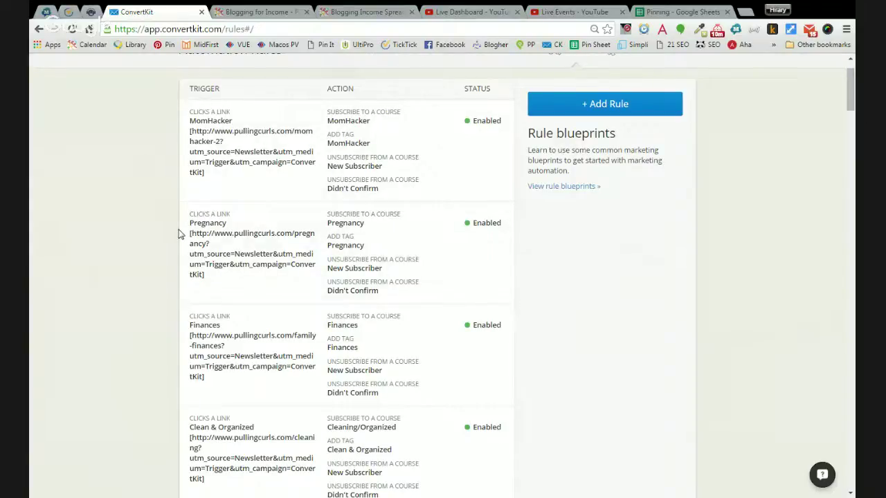
pyautogui.scroll(-1, 180, 233)
pyautogui.scroll(-3, 198, 321)
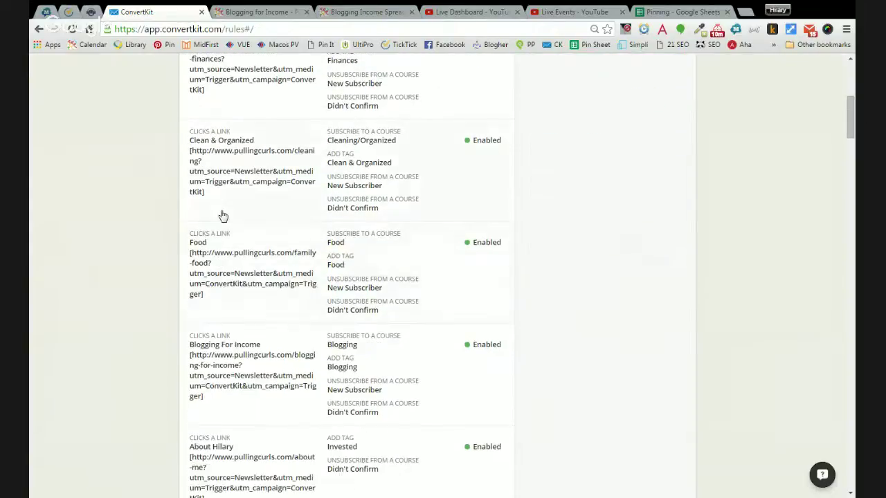
pyautogui.scroll(-3, 214, 318)
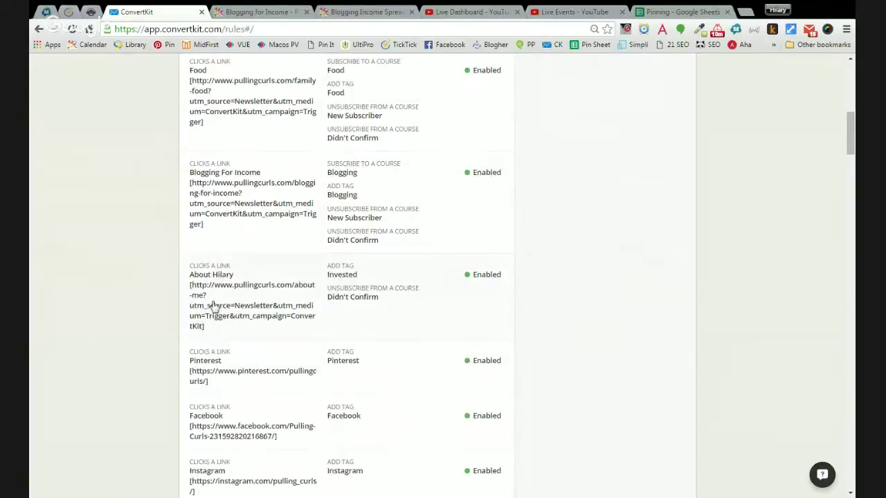
pyautogui.scroll(-1, 214, 306)
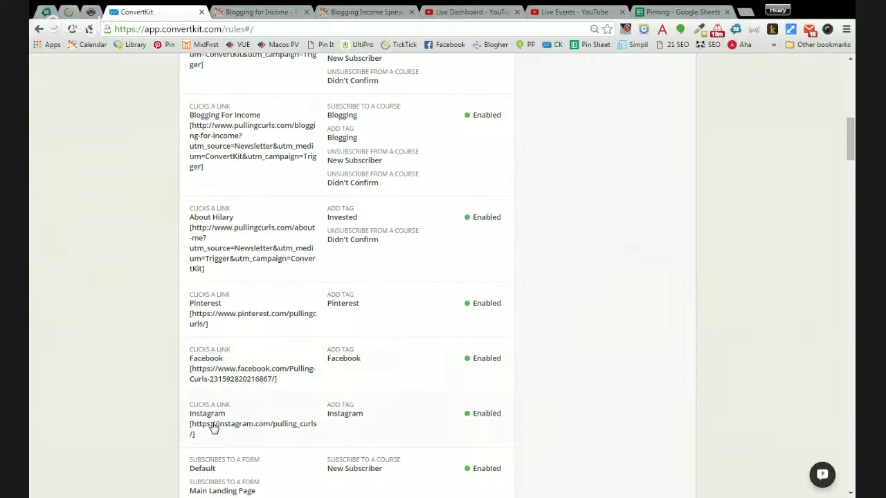
# Review the automation rules for social link tags, form subscriptions, RSS-post broadcast drafts and pregnancy tag removal
pyautogui.scroll(-2, 220, 396)
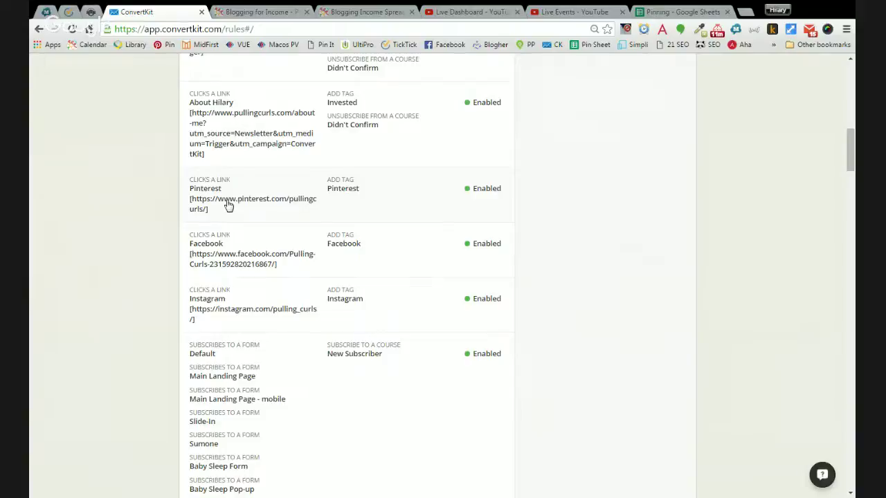
pyautogui.scroll(-3, 229, 205)
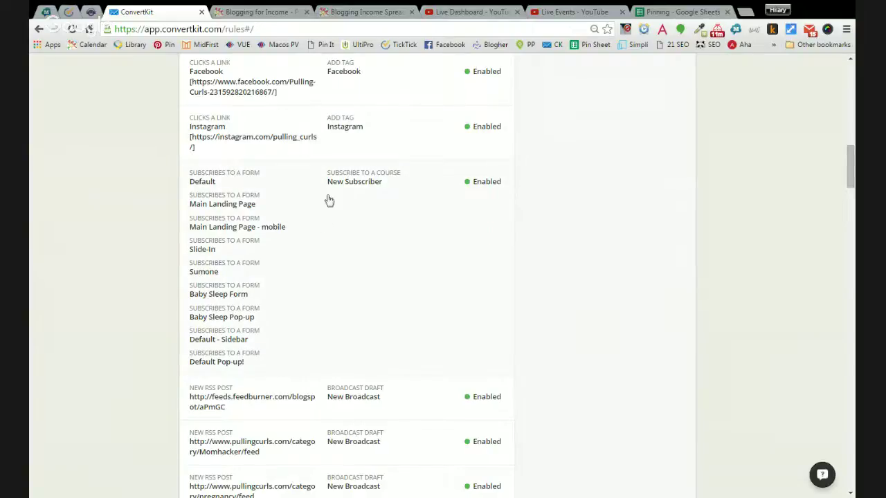
pyautogui.scroll(-1, 208, 429)
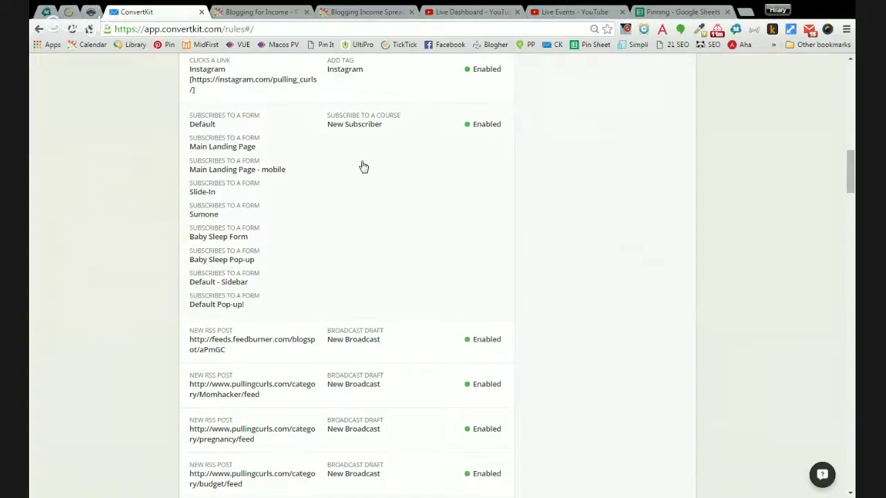
pyautogui.scroll(-5, 360, 168)
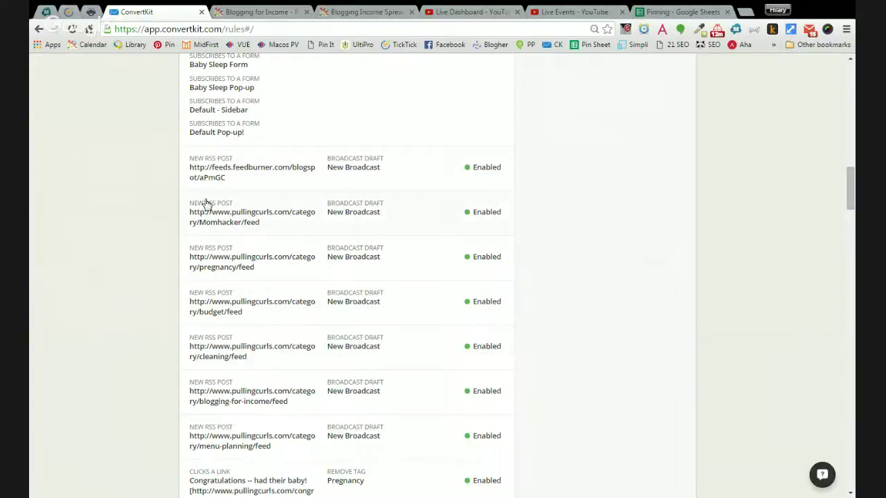
pyautogui.scroll(-3, 205, 203)
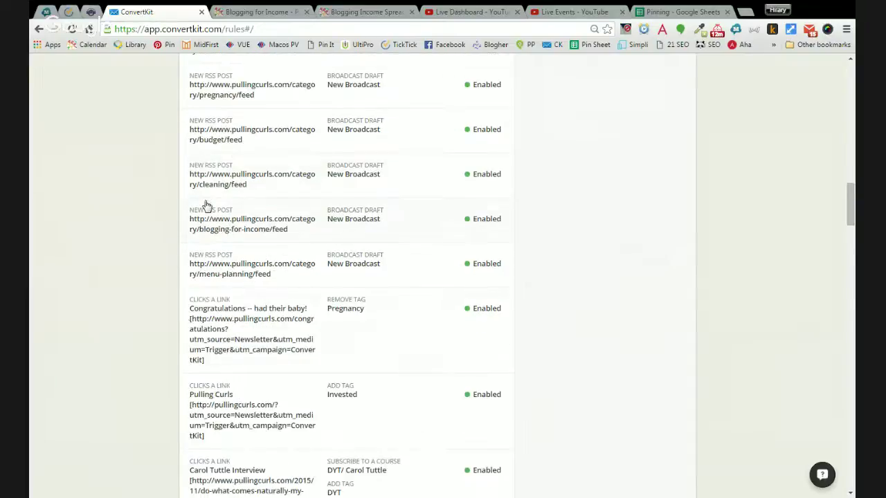
pyautogui.scroll(1, 187, 318)
pyautogui.scroll(3, 187, 318)
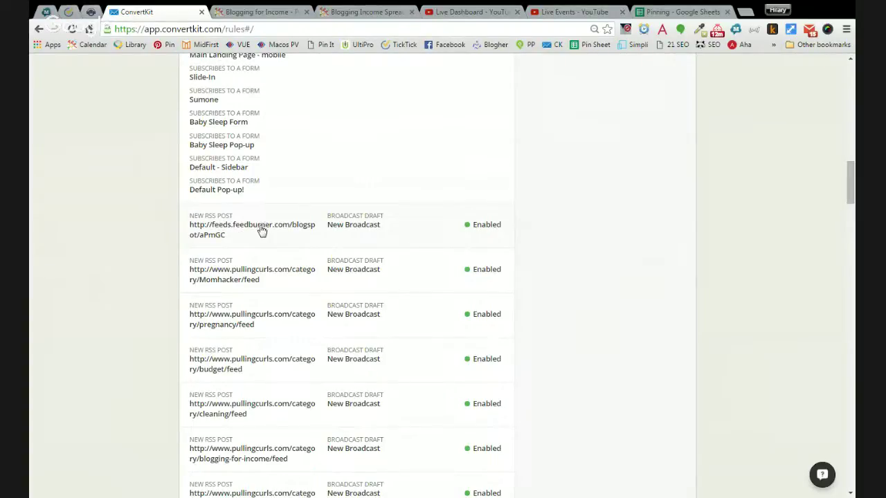
pyautogui.scroll(-3, 258, 232)
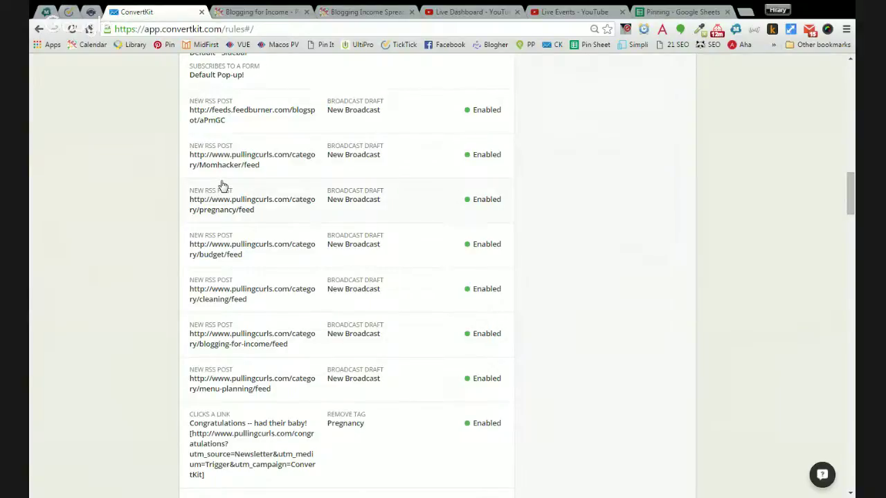
pyautogui.scroll(-1, 223, 185)
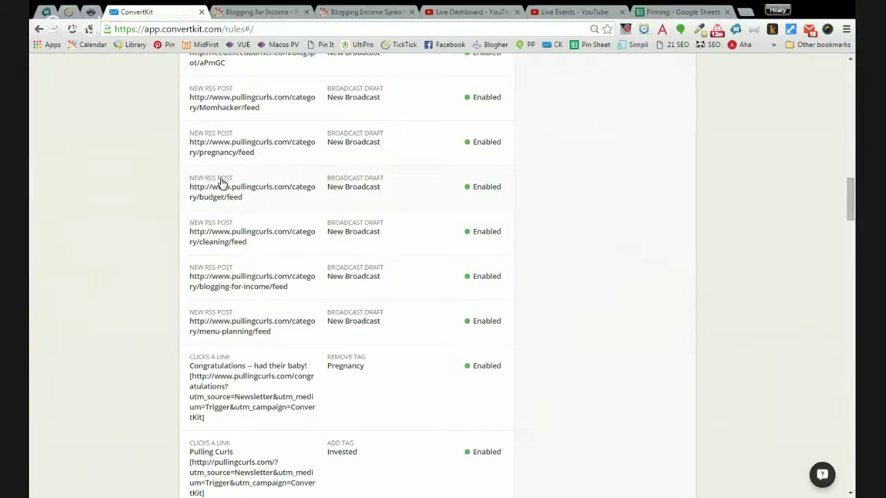
pyautogui.scroll(-3, 223, 181)
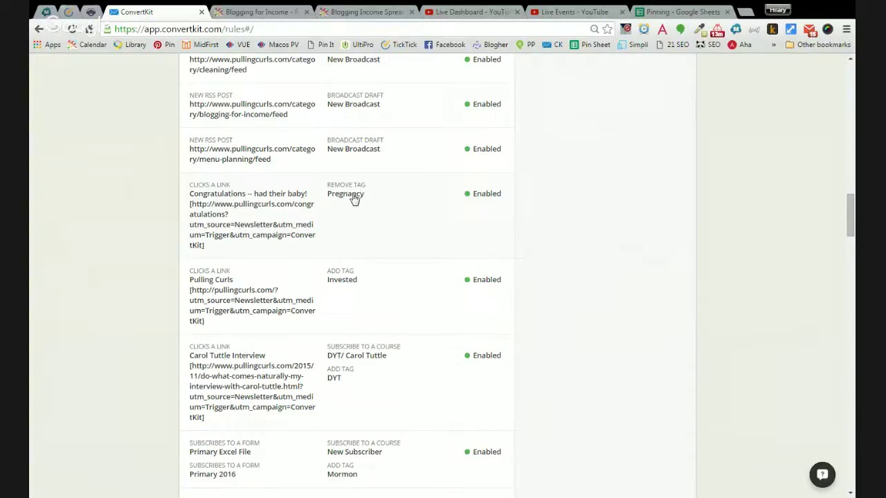
pyautogui.scroll(-10, 210, 236)
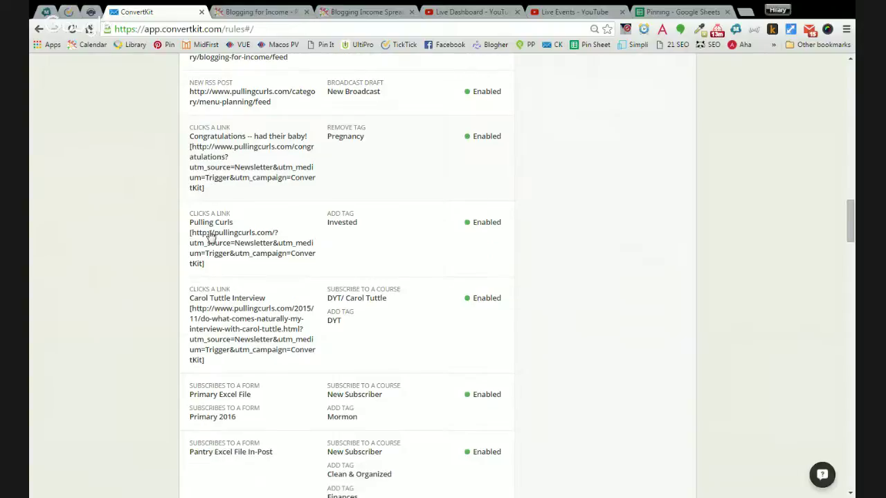
pyautogui.scroll(-4, 211, 236)
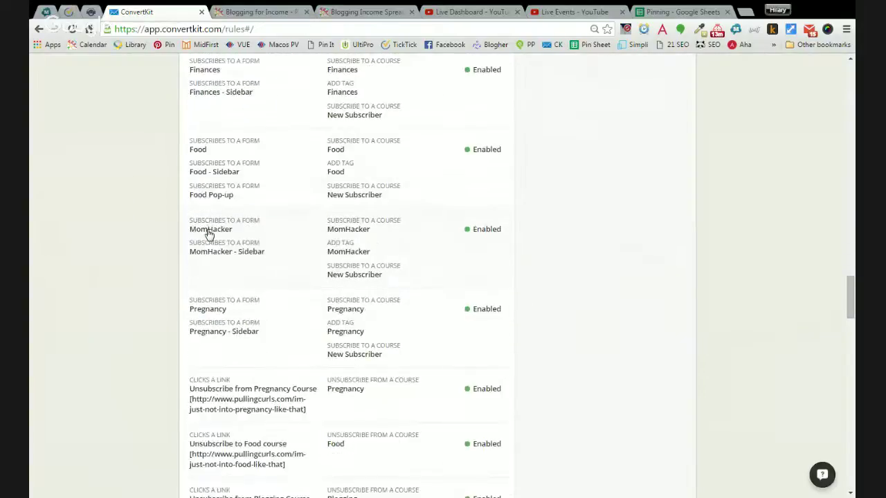
# Add an action unsubscribing from the Pregnancy course to the "Congratulations -- had their baby!" rule and save the rule
pyautogui.scroll(15, 209, 235)
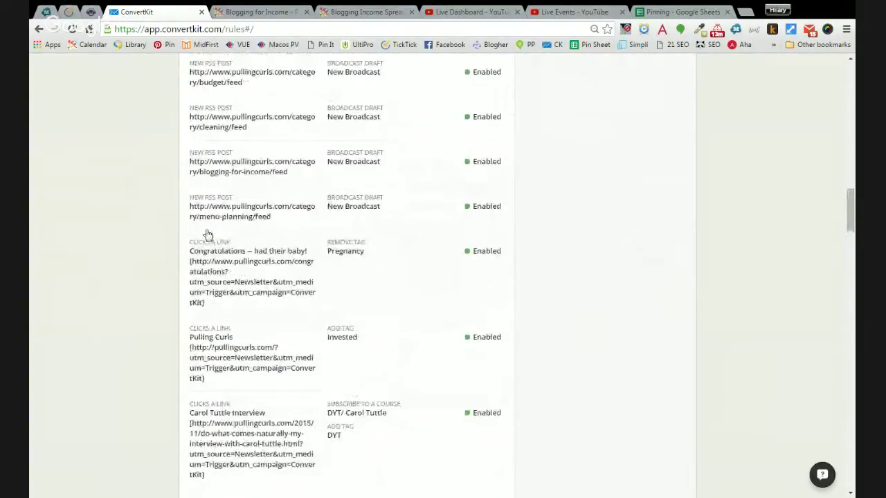
pyautogui.click(204, 272)
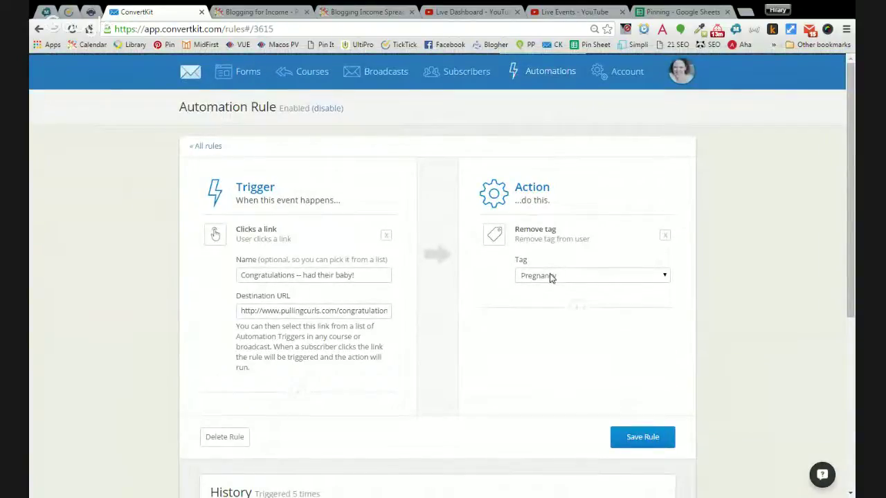
pyautogui.click(579, 308)
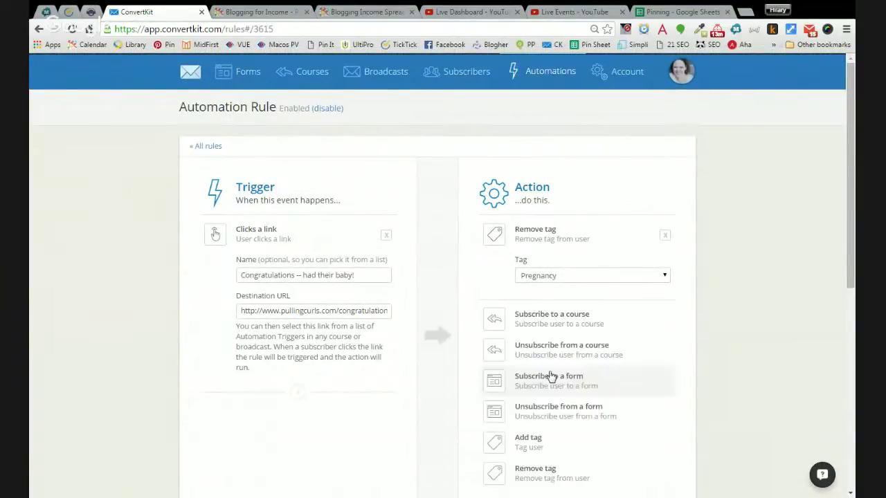
pyautogui.scroll(-2, 551, 377)
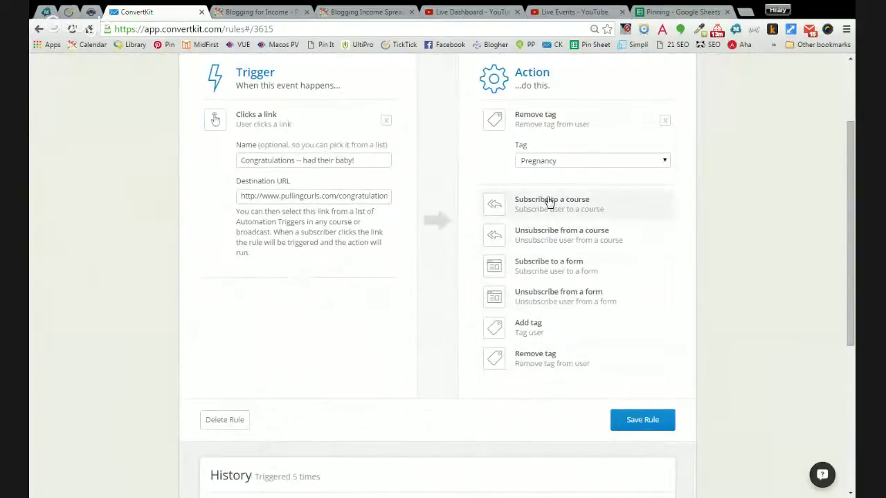
pyautogui.click(539, 234)
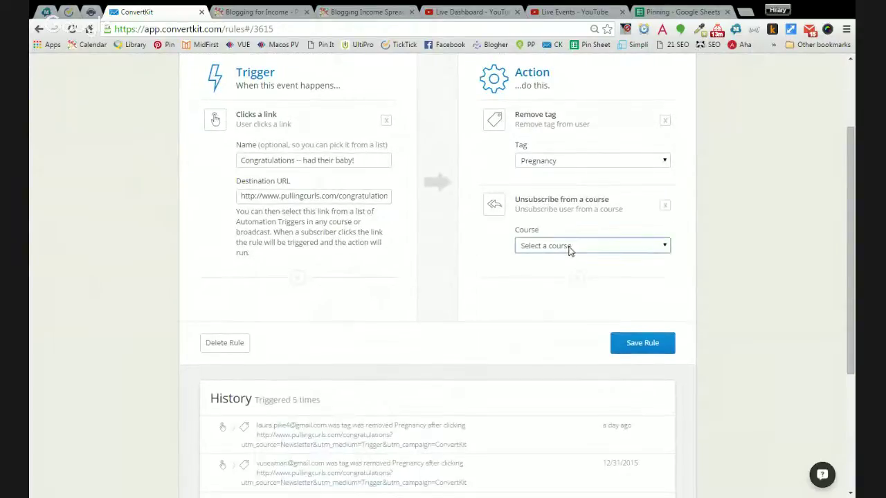
pyautogui.click(657, 318)
pyautogui.click(654, 346)
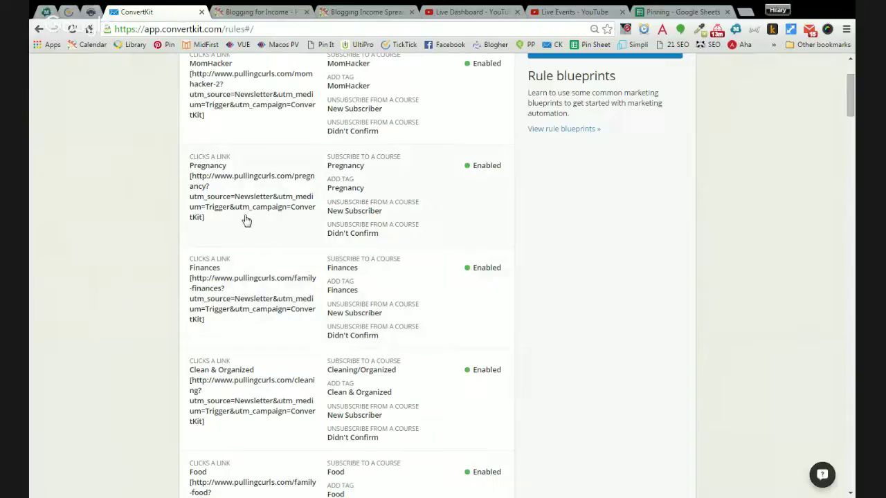
# Review the updated baby rule and the form-triggered rules below it, comparing their course subscriptions and tags
pyautogui.scroll(-2, 246, 220)
pyautogui.scroll(4, 246, 220)
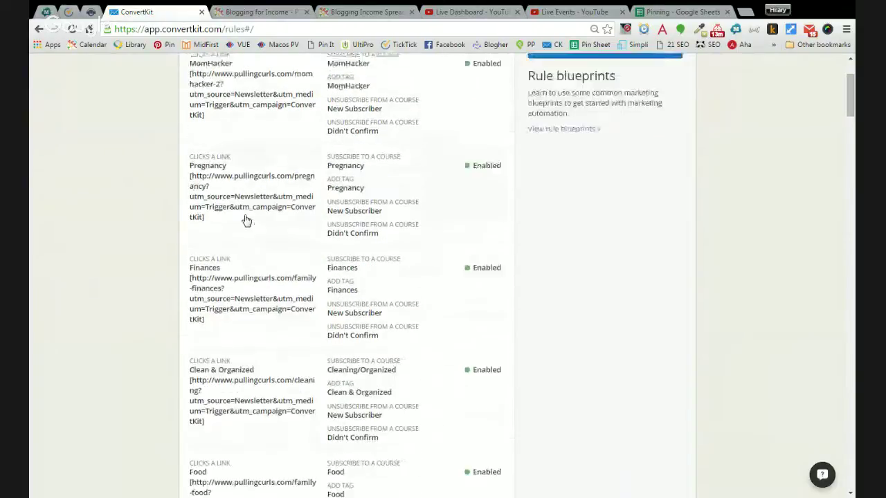
pyautogui.scroll(-15, 245, 220)
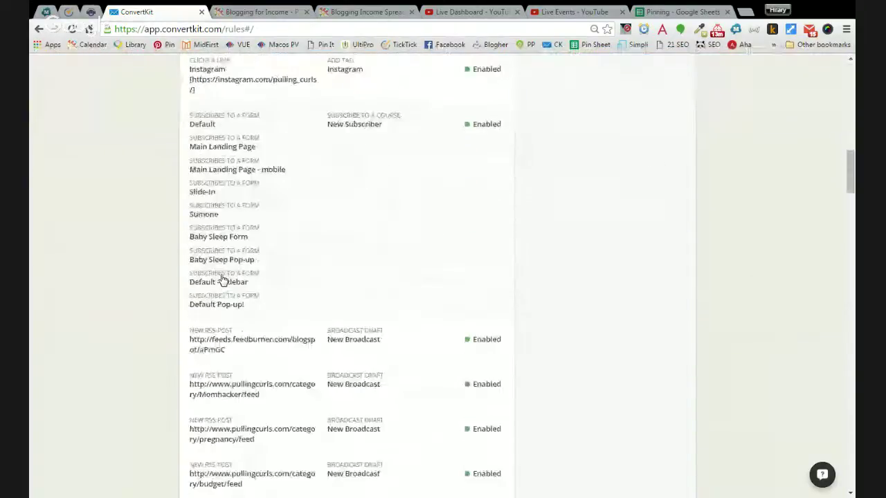
pyautogui.scroll(-6, 223, 280)
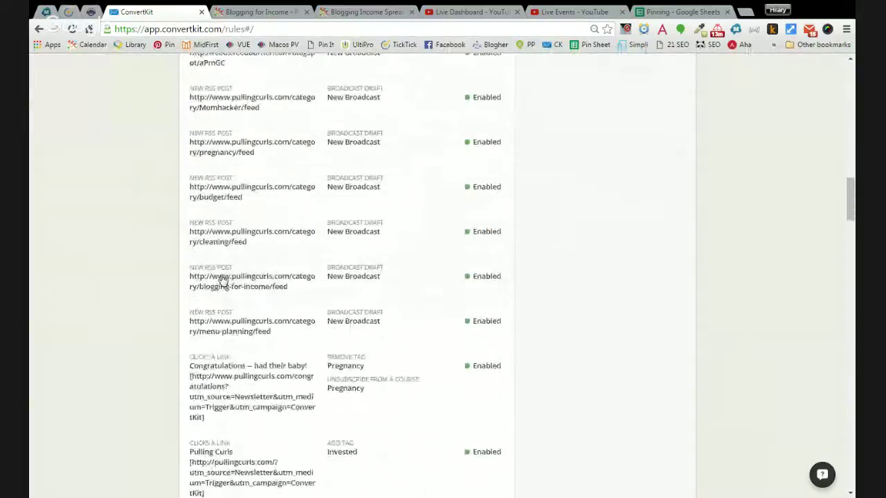
pyautogui.scroll(-2, 223, 280)
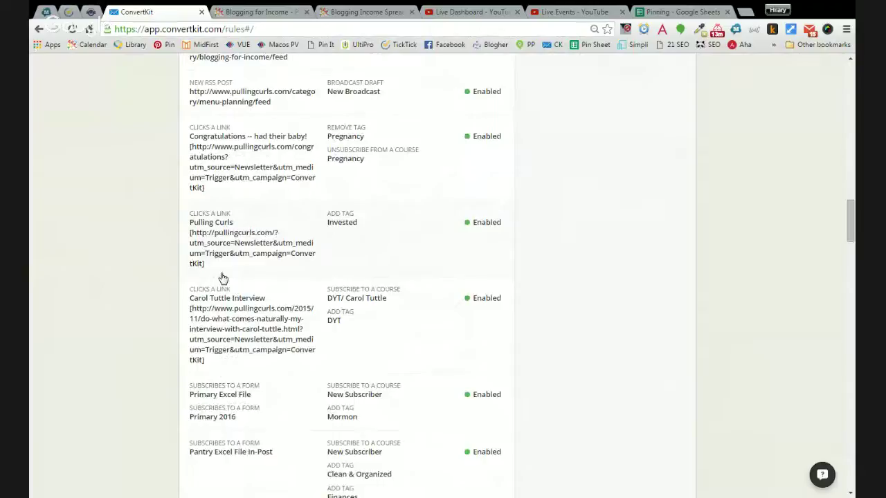
pyautogui.scroll(-1, 235, 248)
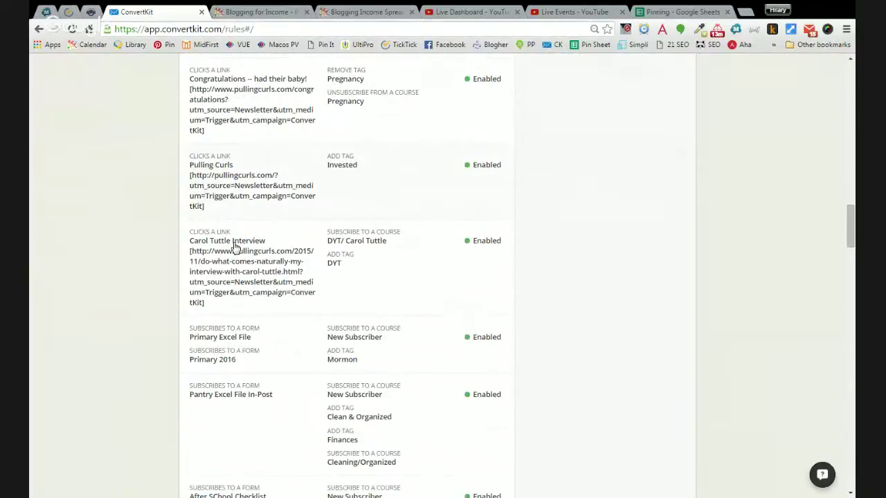
pyautogui.scroll(-3, 236, 248)
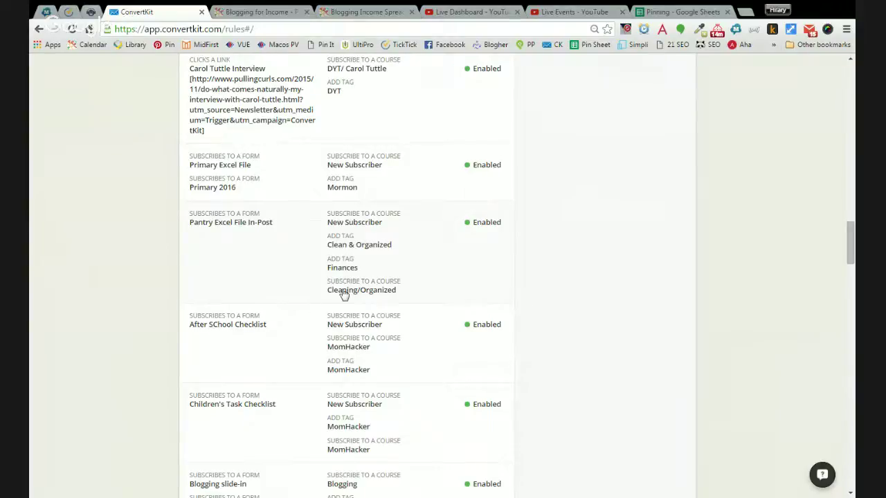
pyautogui.scroll(-3, 303, 289)
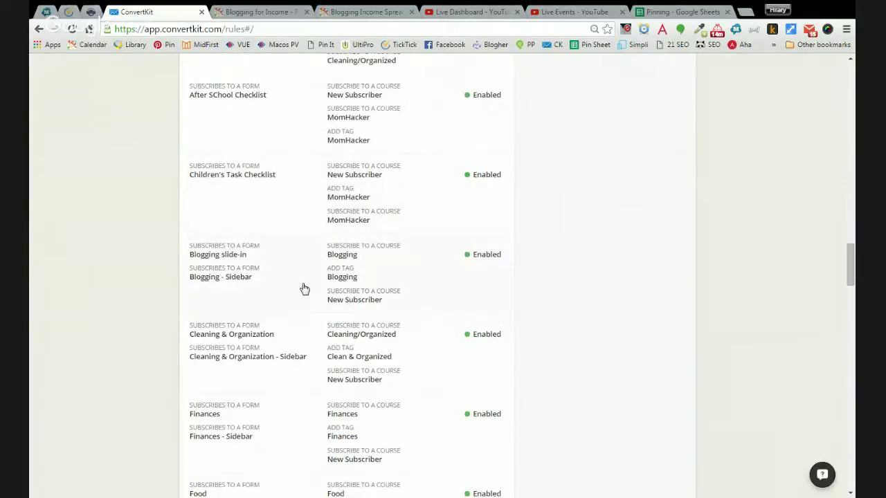
pyautogui.scroll(5, 303, 289)
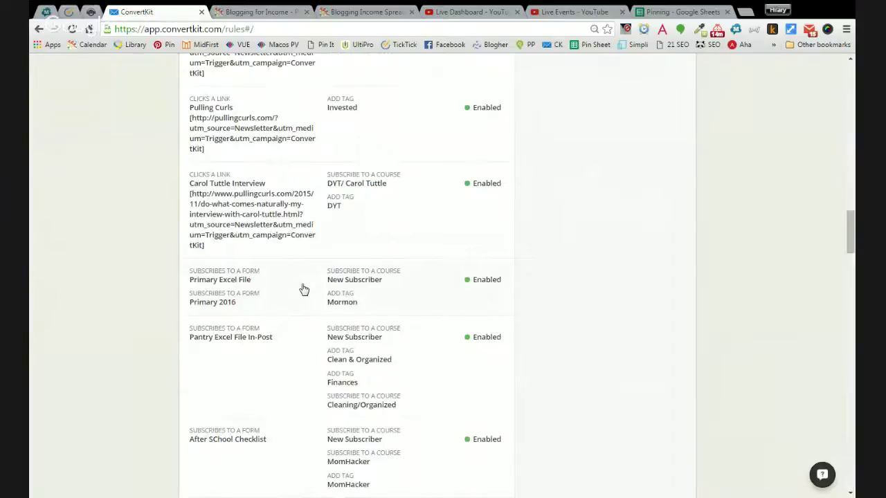
pyautogui.scroll(2, 303, 289)
pyautogui.scroll(-4, 303, 289)
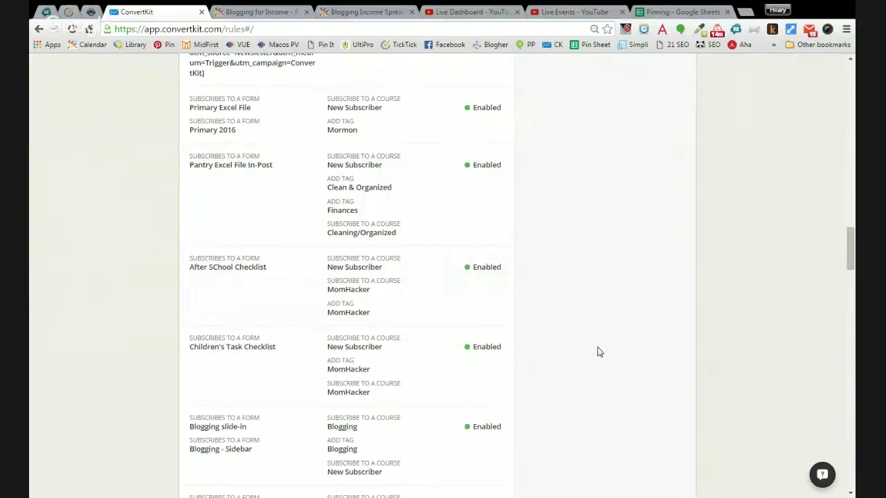
pyautogui.scroll(-4, 584, 336)
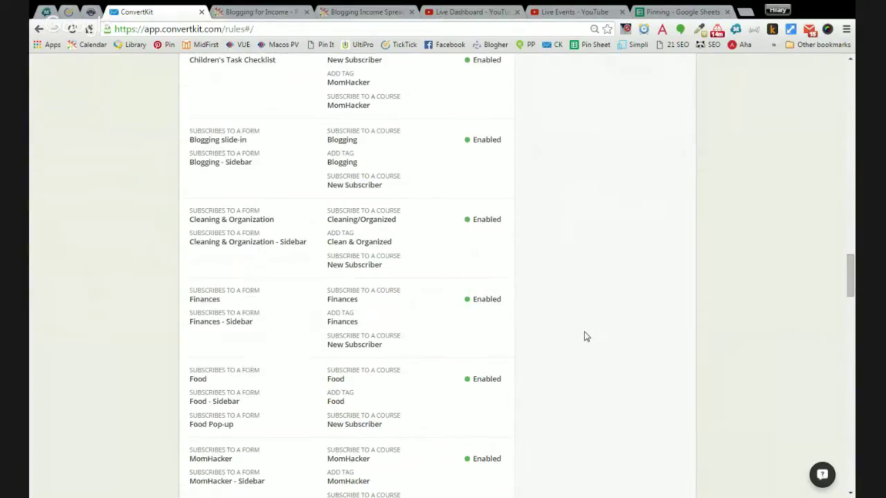
# Open the "Unsubscribe from Pregnancy Course" rule and copy its destination URL
pyautogui.scroll(-4, 585, 337)
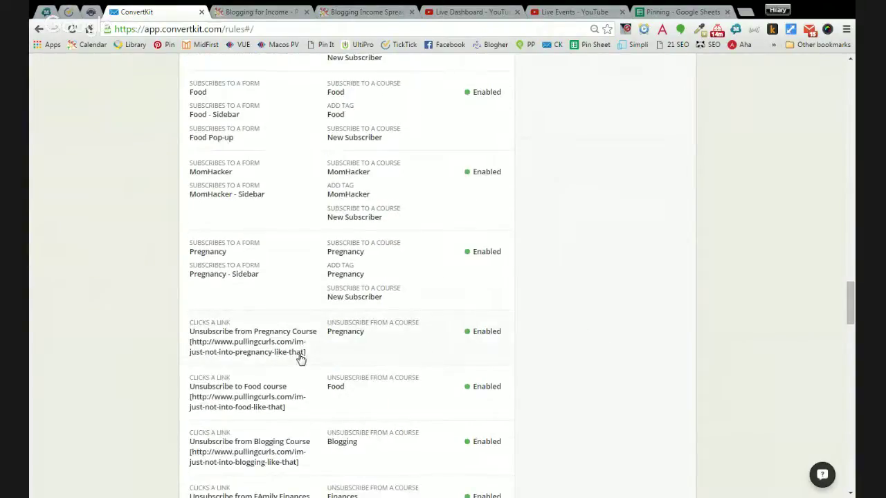
pyautogui.moveTo(190, 342); pyautogui.dragTo(305, 358)
pyautogui.hotkey('ctrl', 'c')
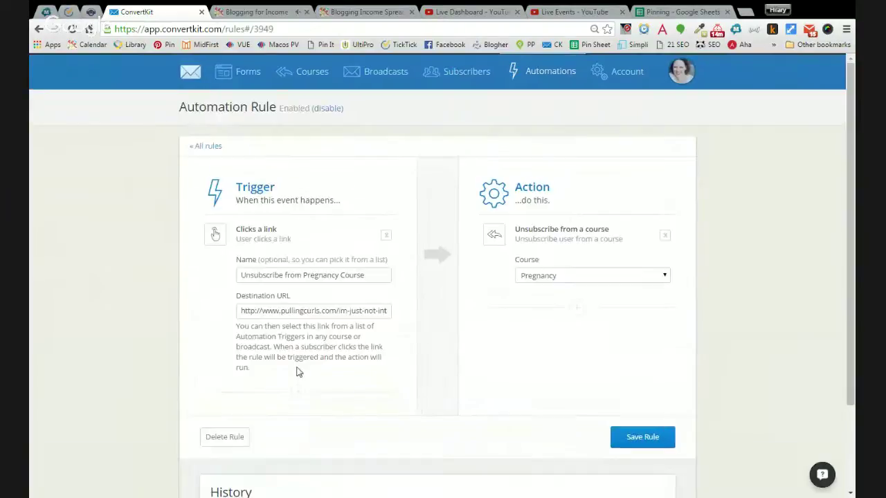
pyautogui.tripleClick(279, 311)
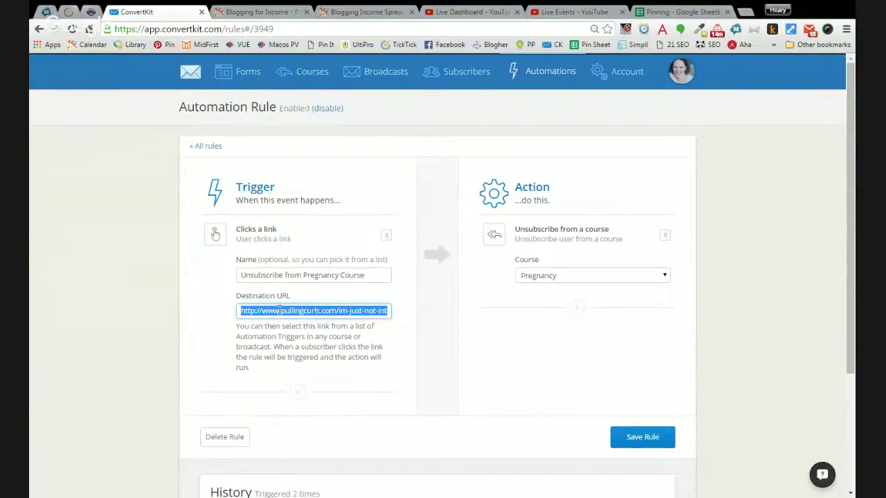
# Load the copied URL in the Blogging for Income browser tab and read the page down to its list of newsletter topics
pyautogui.click(256, 12)
pyautogui.click(266, 29)
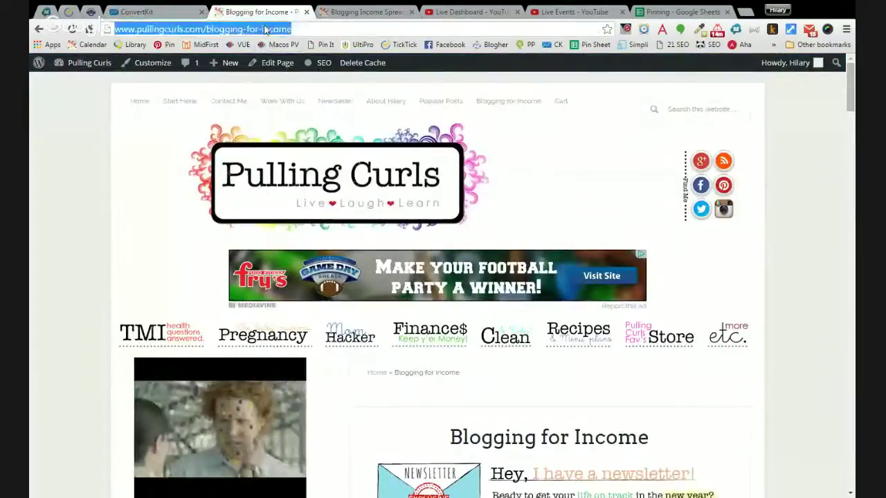
pyautogui.hotkey('ctrl', 'v')
pyautogui.press('Return')
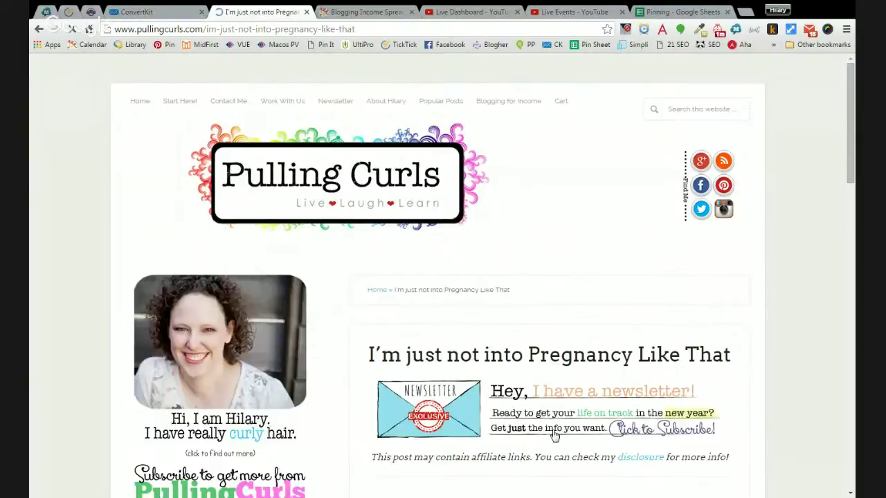
pyautogui.scroll(-3, 395, 374)
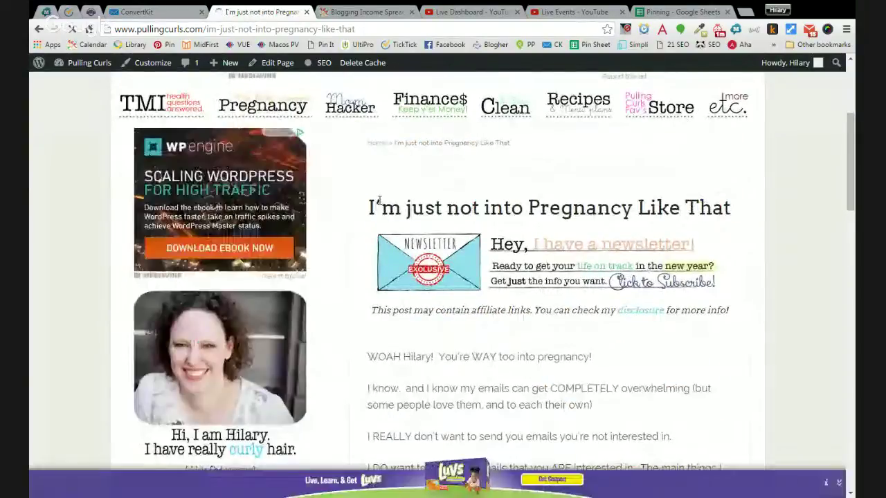
pyautogui.scroll(-2, 525, 295)
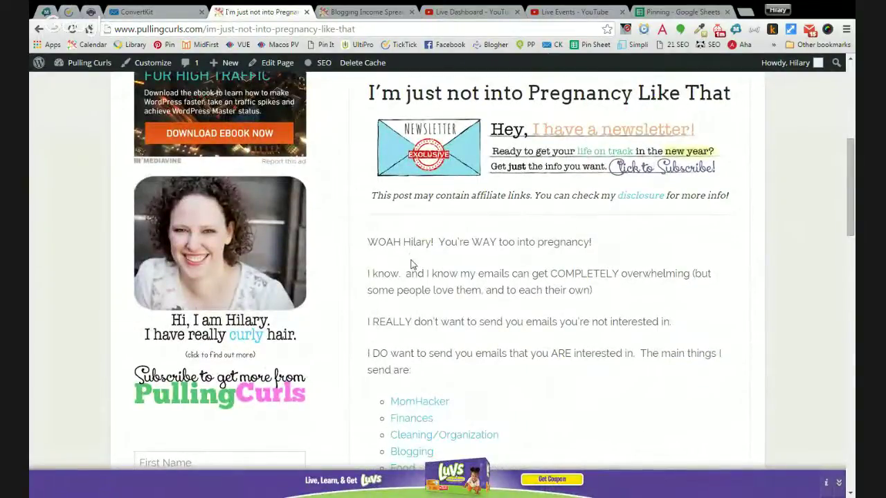
pyautogui.scroll(-1, 411, 263)
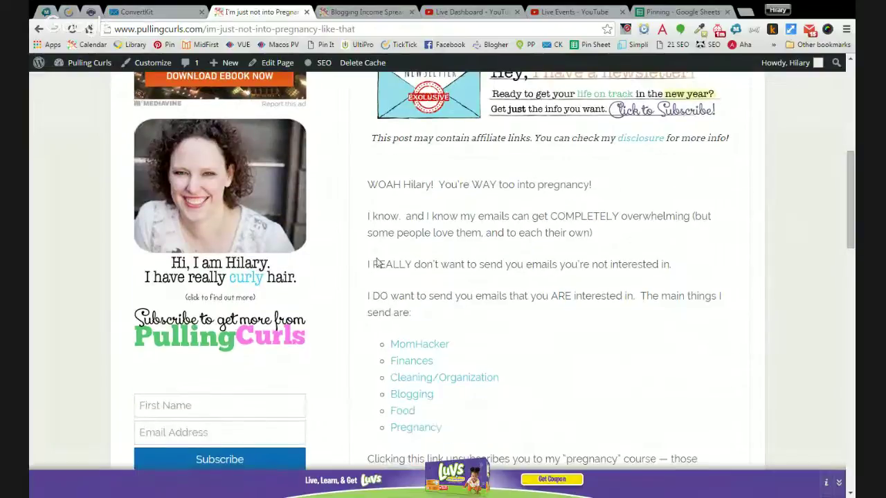
# Read the pregnancy opt-out page through its topic list, course explanation, contact form and email tips, closing the overlay ad
pyautogui.scroll(-1, 423, 422)
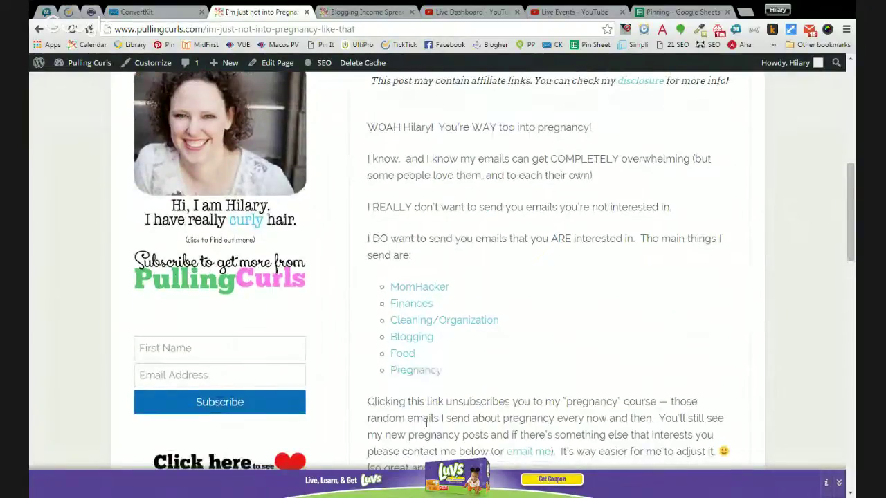
pyautogui.scroll(-1, 425, 424)
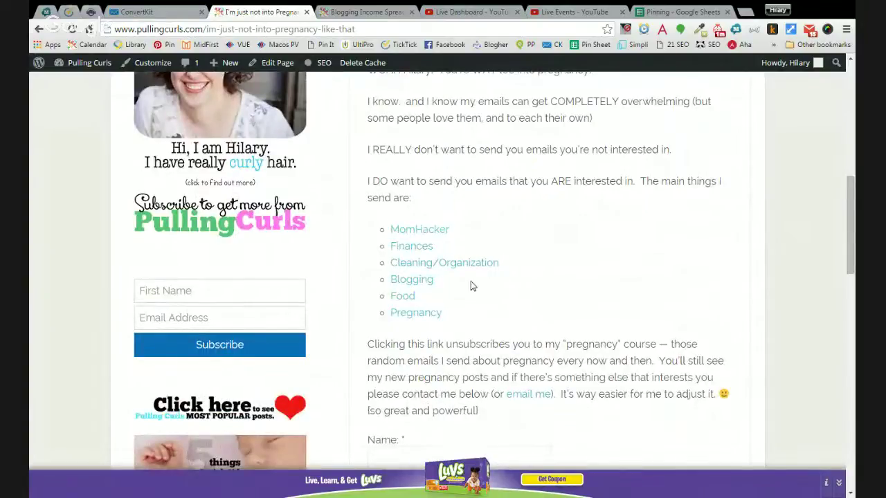
pyautogui.scroll(-8, 469, 291)
pyautogui.scroll(-2, 470, 303)
pyautogui.scroll(1, 470, 303)
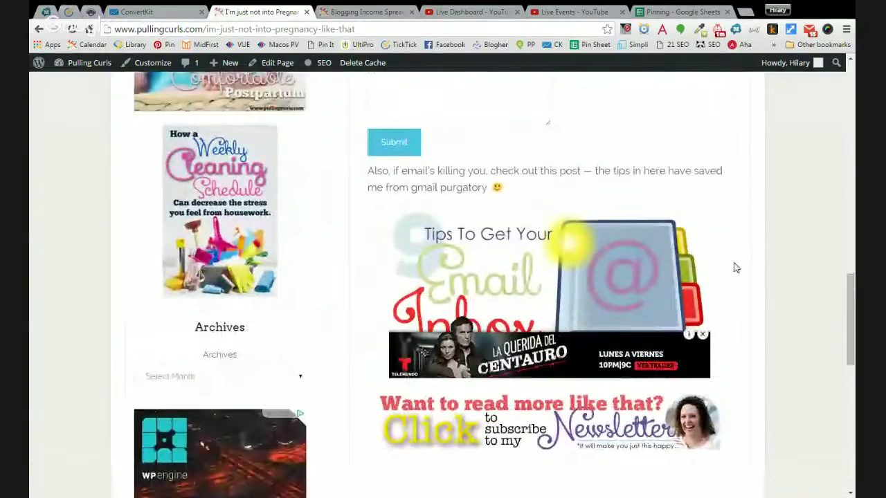
pyautogui.click(702, 335)
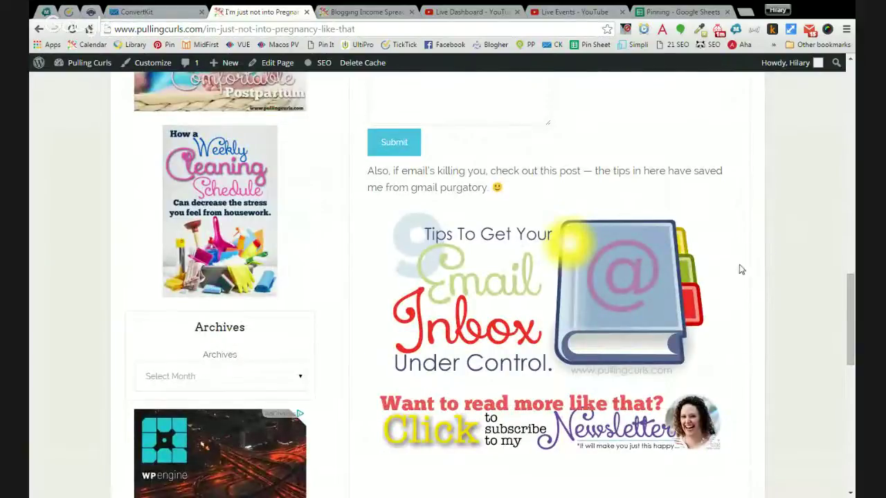
pyautogui.scroll(4, 739, 272)
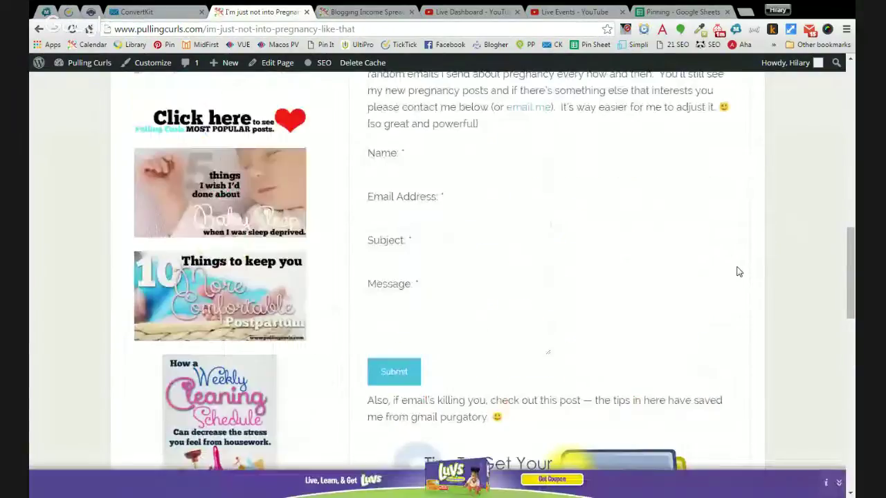
pyautogui.scroll(5, 740, 271)
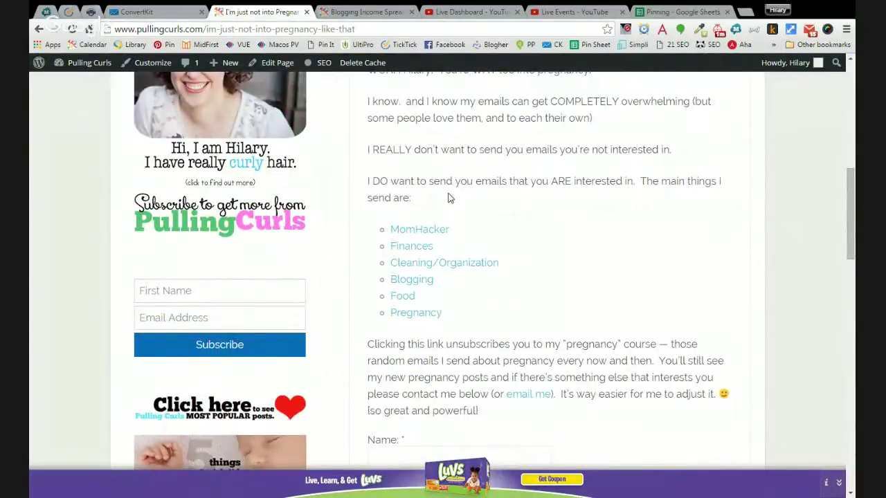
# Return to the full rule list in ConvertKit and examine the topic form rules and the link rules that unsubscribe from each course
pyautogui.click(147, 10)
pyautogui.click(213, 148)
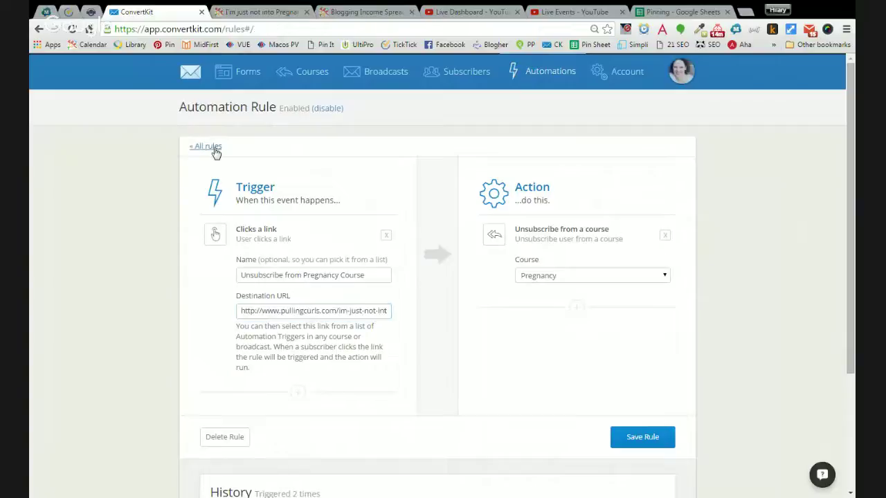
pyautogui.scroll(-15, 273, 398)
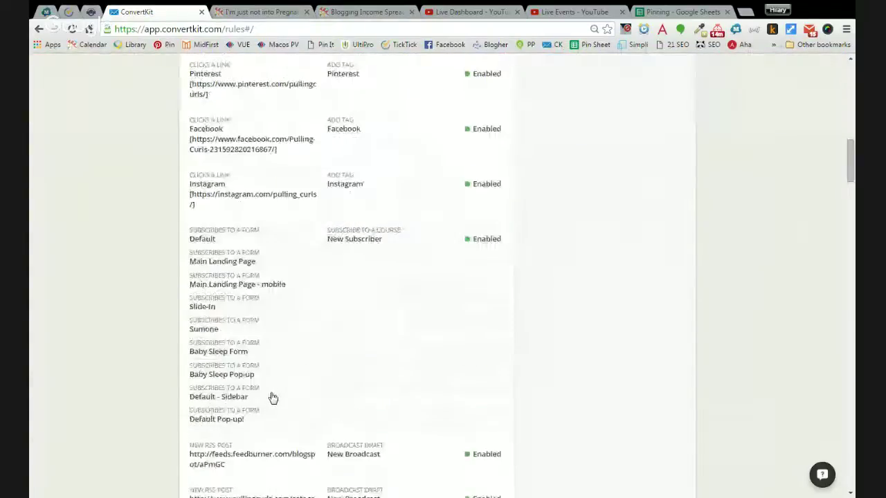
pyautogui.scroll(-9, 272, 398)
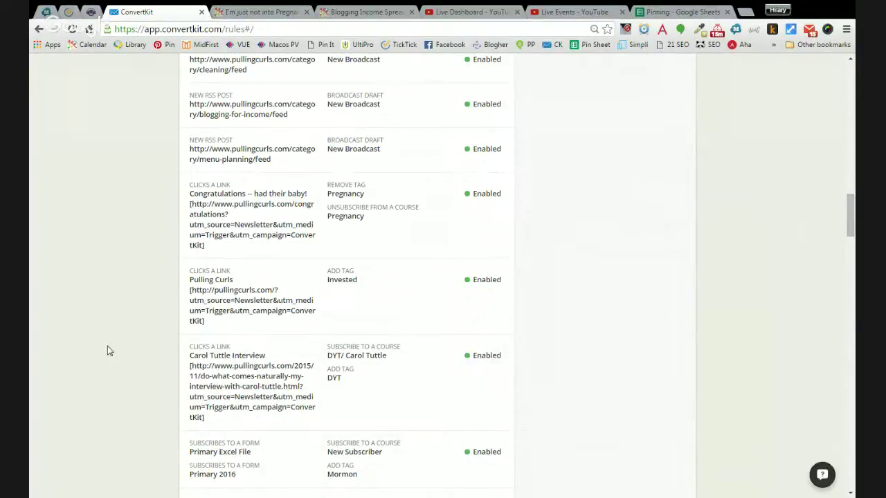
pyautogui.scroll(-10, 107, 351)
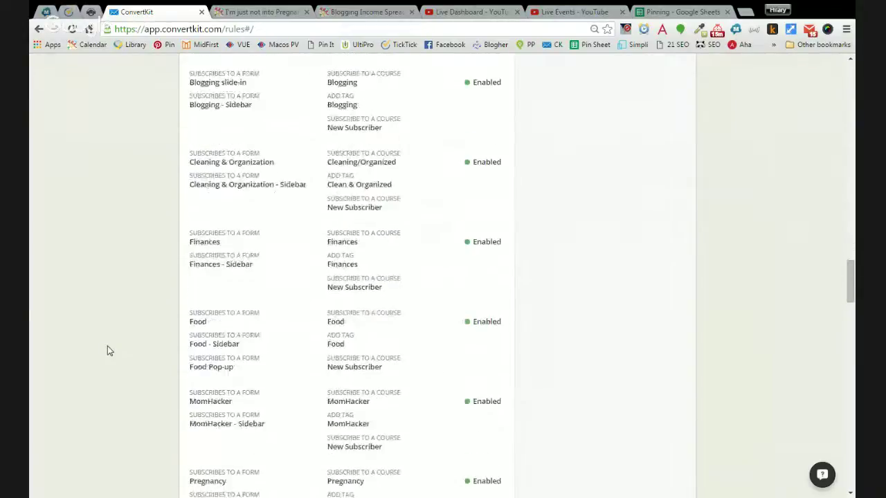
pyautogui.scroll(-5, 107, 351)
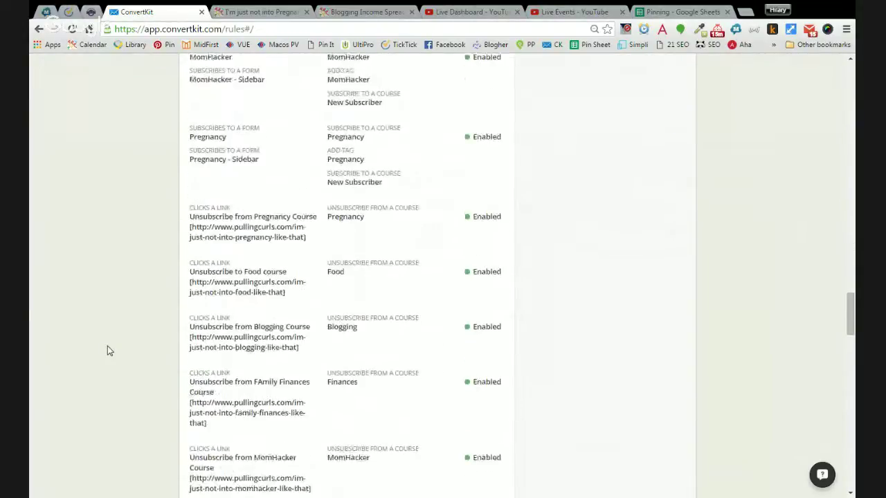
pyautogui.scroll(-5, 107, 351)
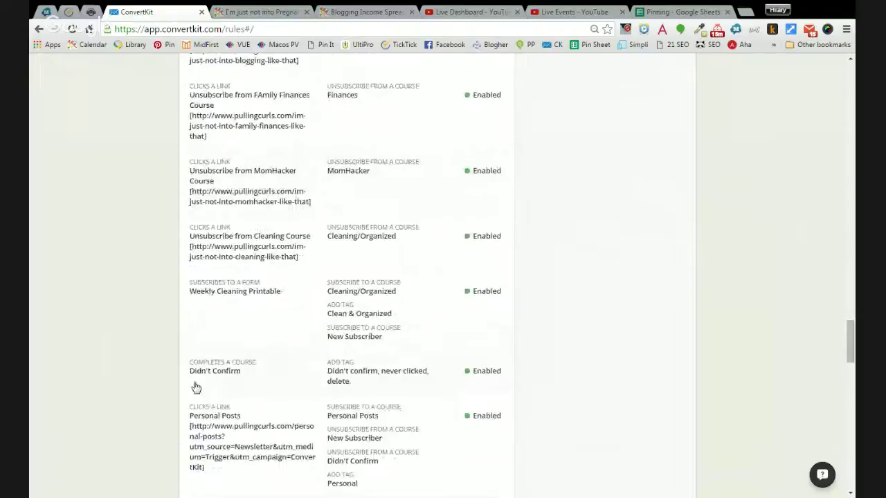
# Review the remaining automation rules, from the Weekly Cleaning Printable and personal posts through the gift guides to the prenatal class funnel
pyautogui.scroll(-3, 196, 388)
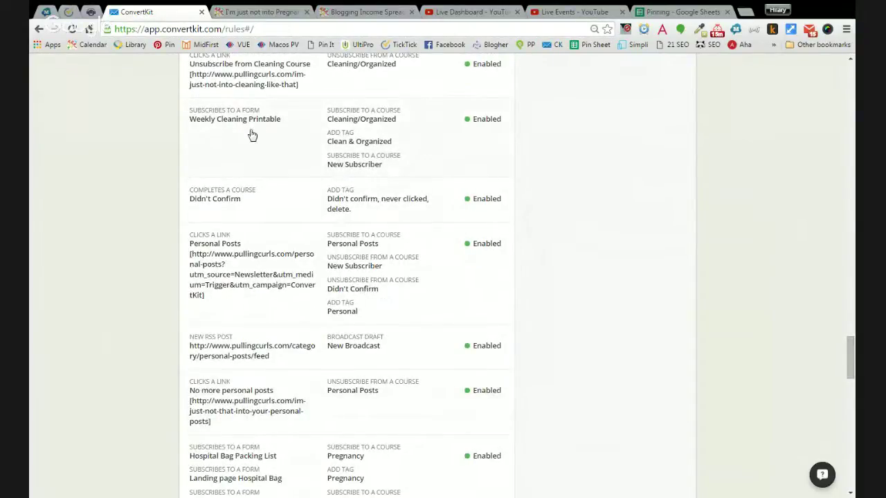
pyautogui.scroll(-2, 244, 244)
pyautogui.scroll(-1, 244, 244)
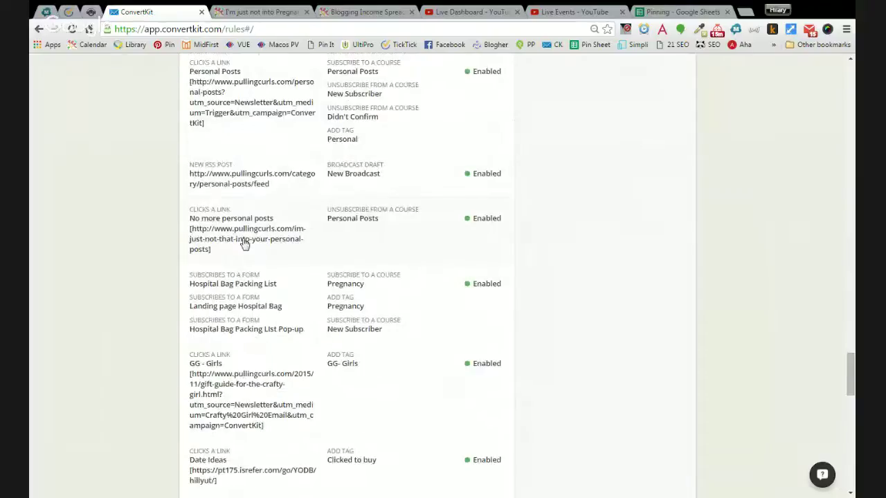
pyautogui.scroll(-1, 244, 244)
pyautogui.scroll(-1, 244, 243)
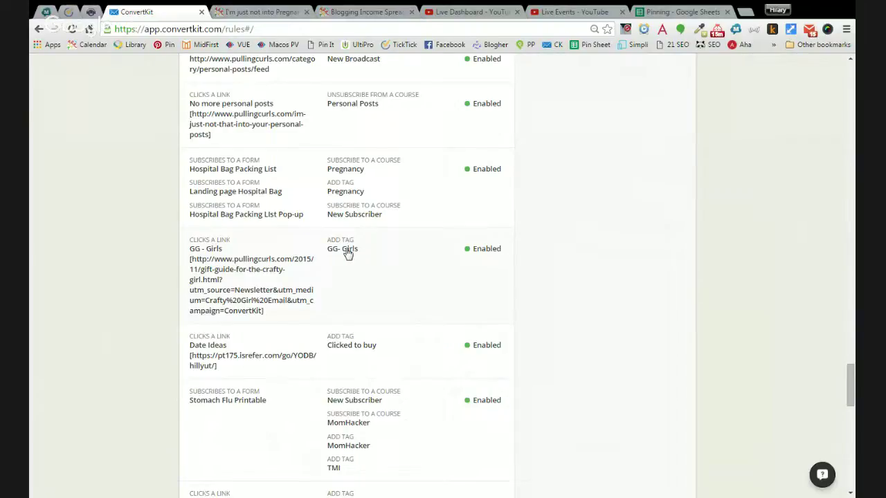
pyautogui.scroll(-1, 294, 318)
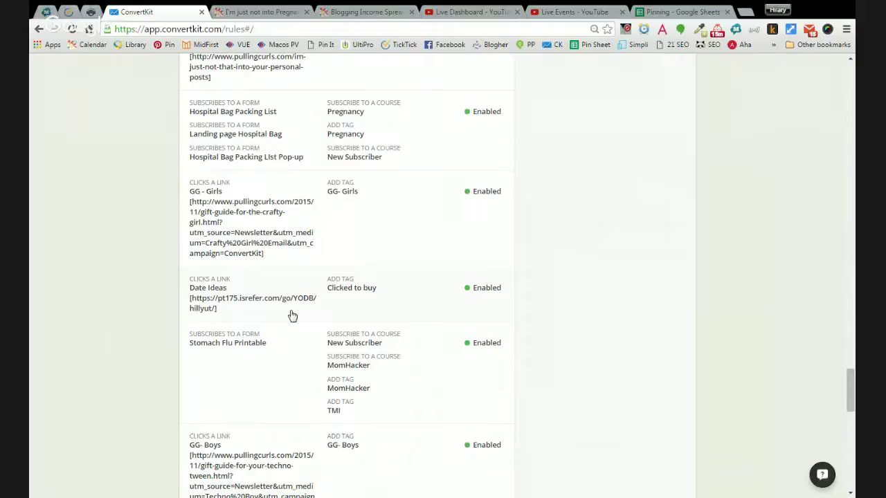
pyautogui.scroll(-5, 293, 316)
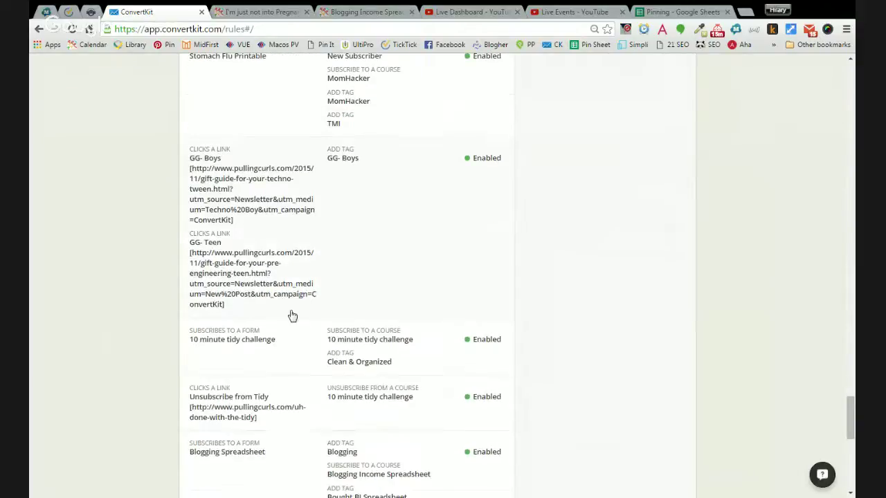
pyautogui.scroll(-4, 292, 315)
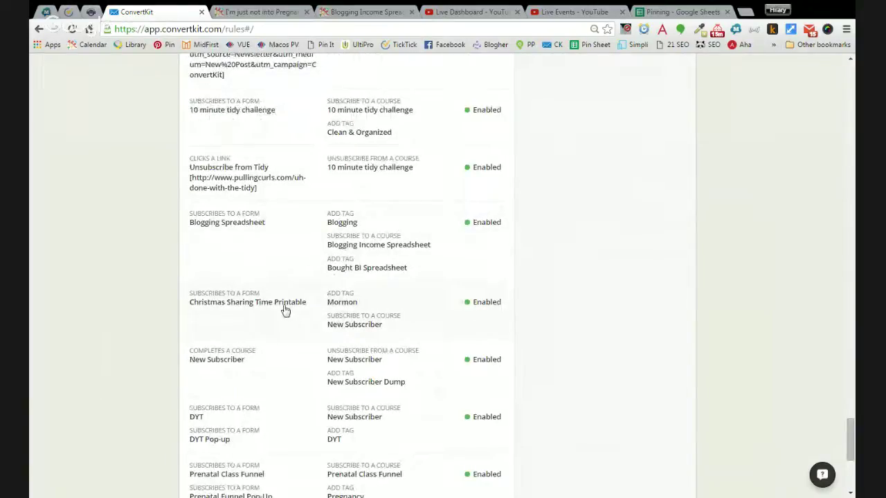
pyautogui.scroll(-3, 285, 313)
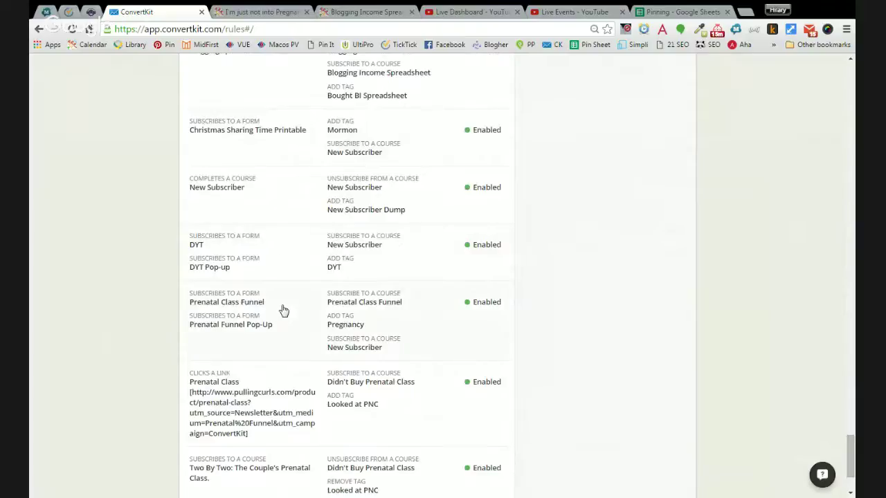
pyautogui.scroll(-2, 284, 311)
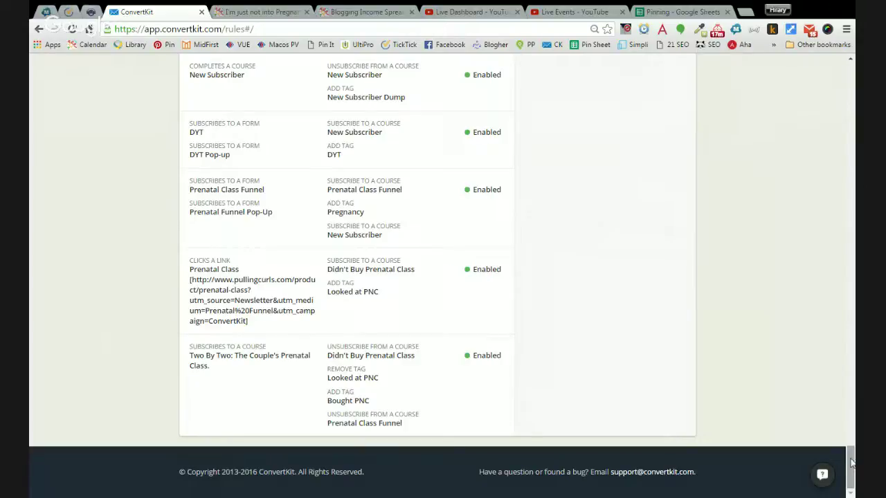
# Open the account's email templates and look through the custom templates made for the individual courses
pyautogui.moveTo(851, 462); pyautogui.dragTo(840, 45)
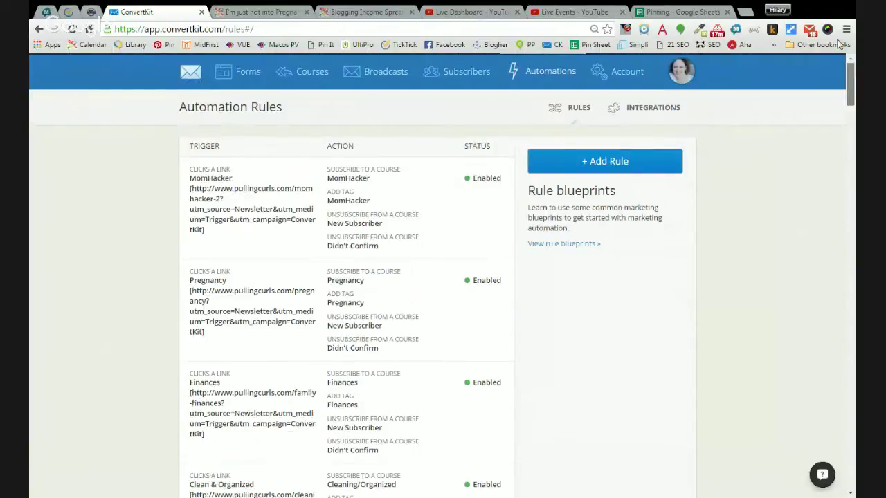
pyautogui.click(623, 75)
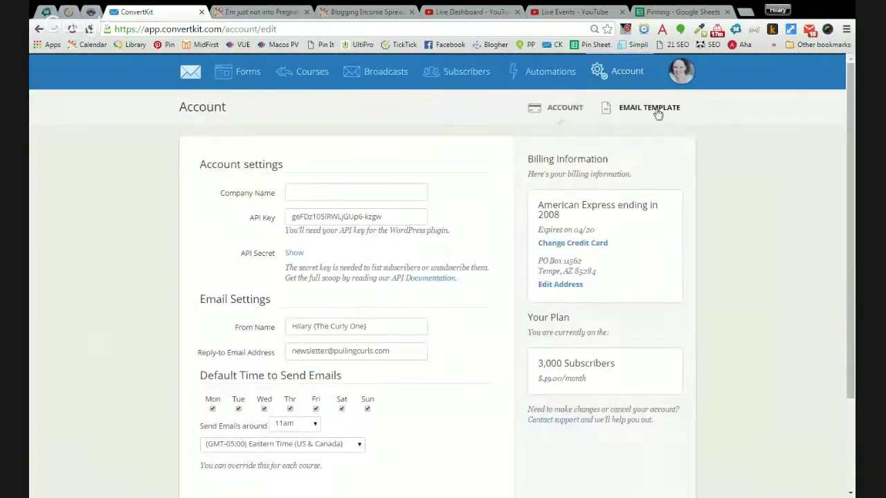
pyautogui.click(655, 109)
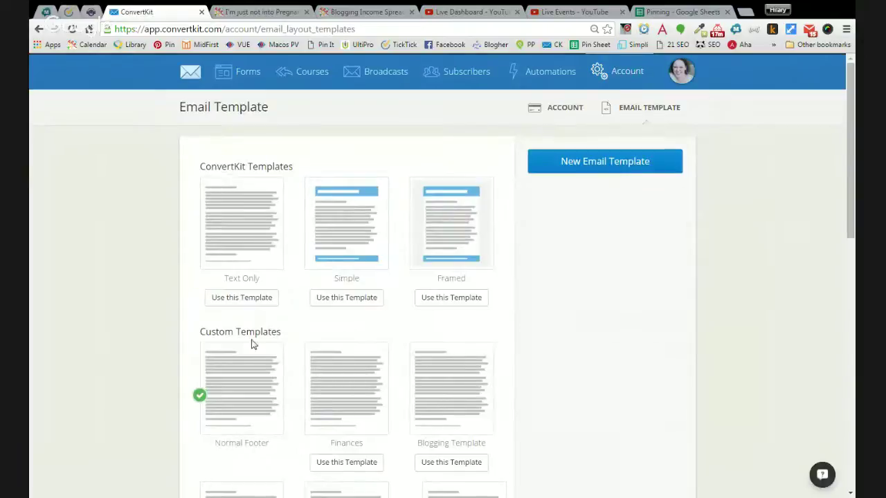
pyautogui.scroll(-3, 254, 342)
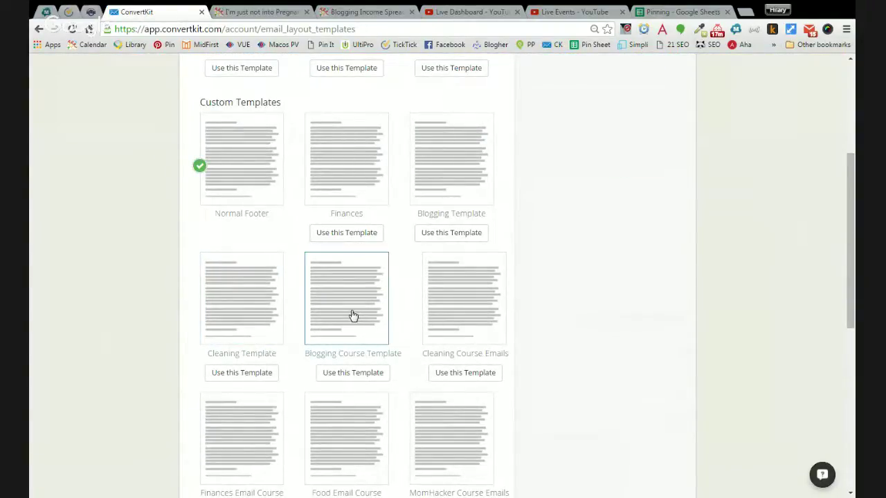
pyautogui.scroll(-4, 353, 316)
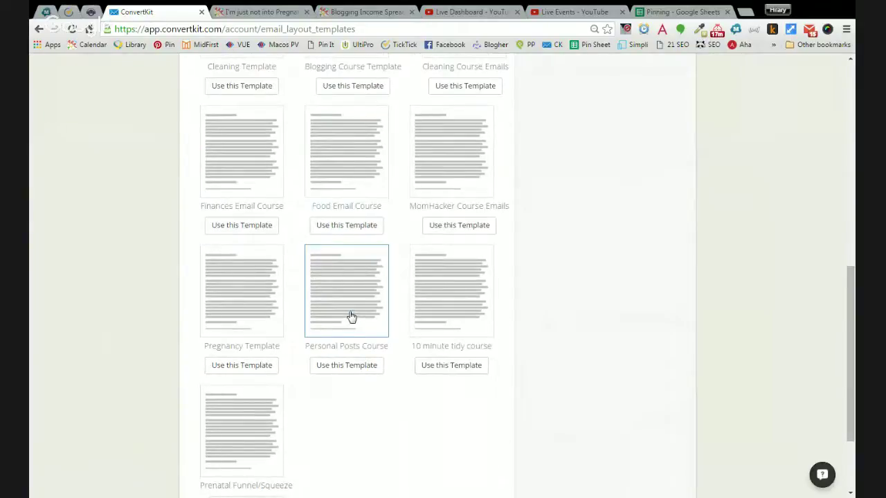
# Open the Pregnancy Template and examine its HTML, highlighting the "If you've had your baby" paragraph and the trigger attribute on its link
pyautogui.click(249, 294)
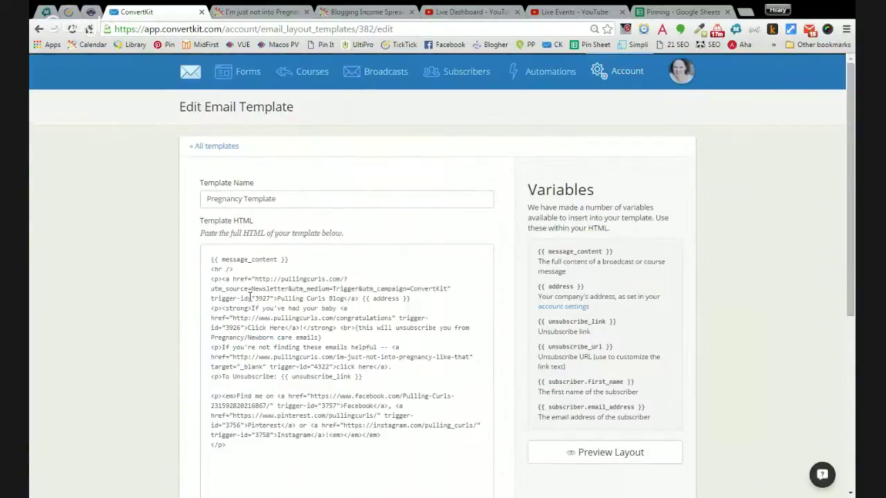
pyautogui.scroll(-2, 250, 297)
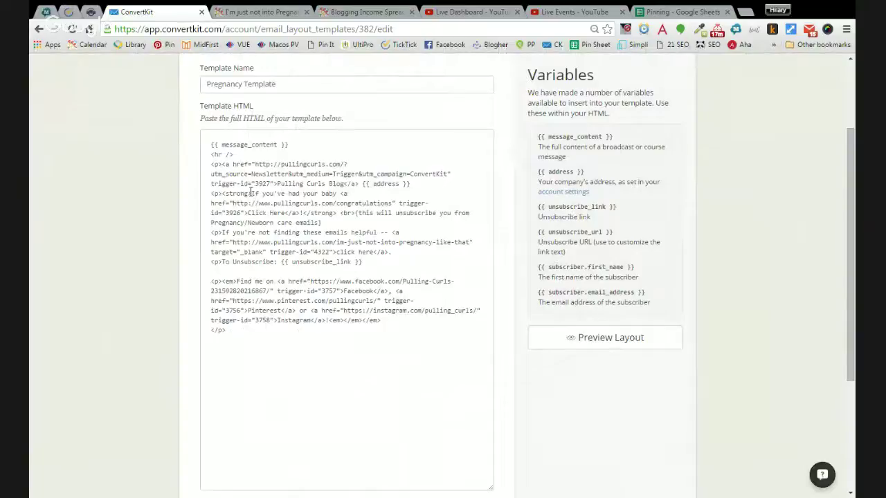
pyautogui.moveTo(251, 193); pyautogui.dragTo(348, 219)
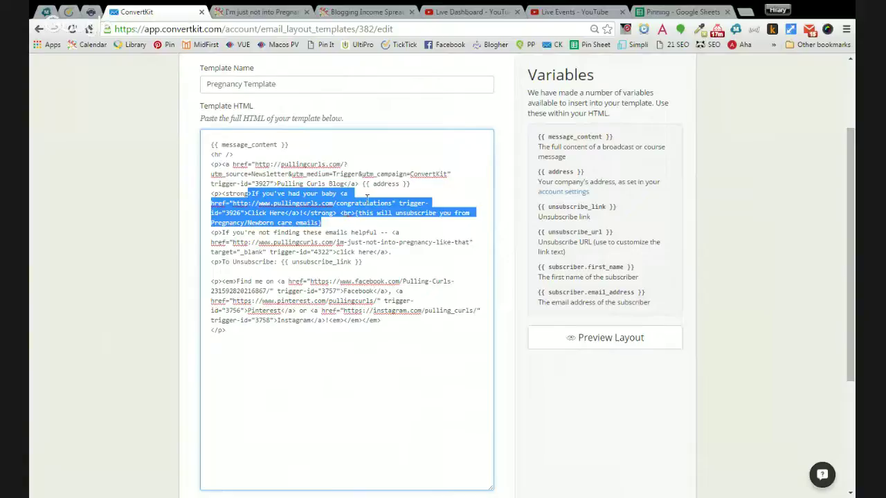
pyautogui.moveTo(396, 203); pyautogui.dragTo(435, 202)
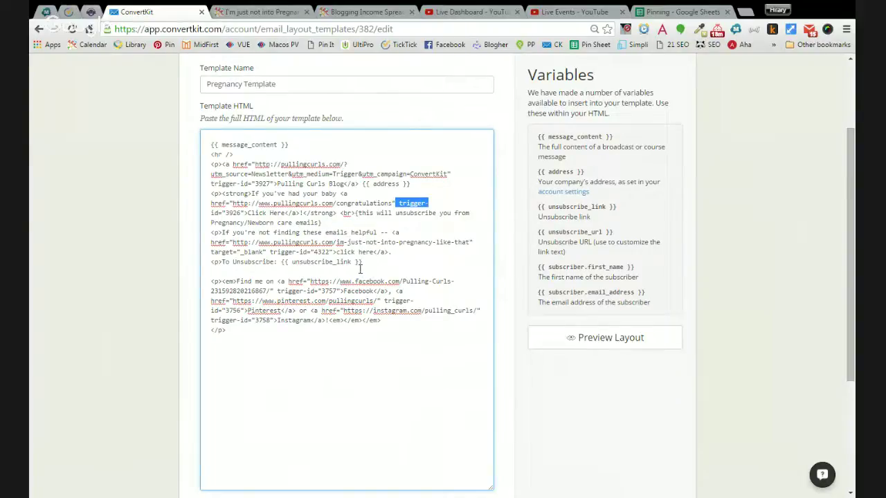
pyautogui.scroll(3, 353, 302)
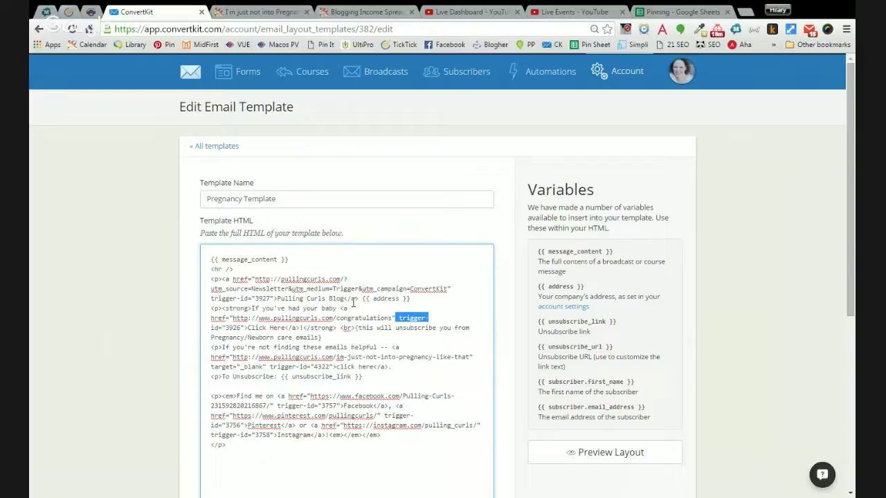
# Open the After SChool Checklist form's settings and show its embed code options
pyautogui.click(198, 74)
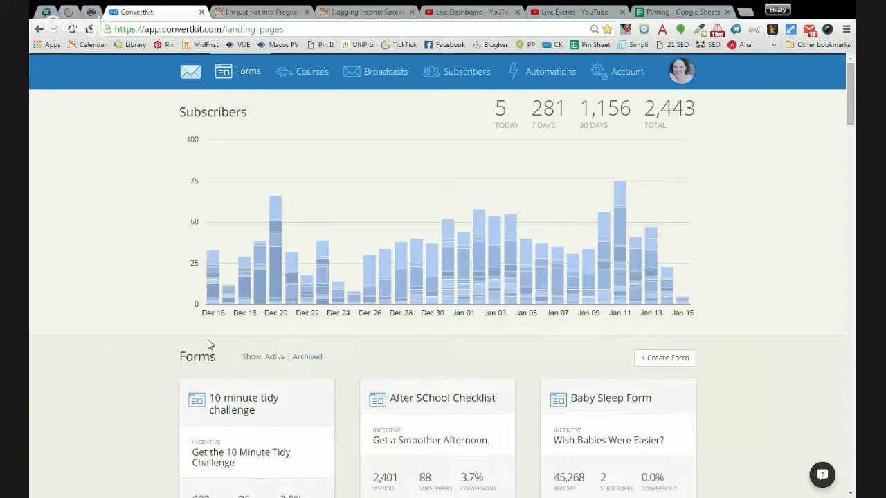
pyautogui.scroll(-2, 421, 391)
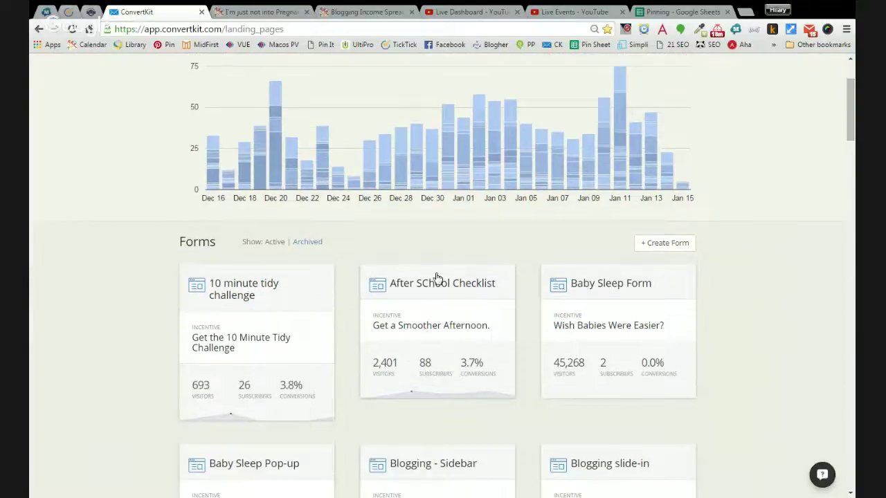
pyautogui.click(436, 278)
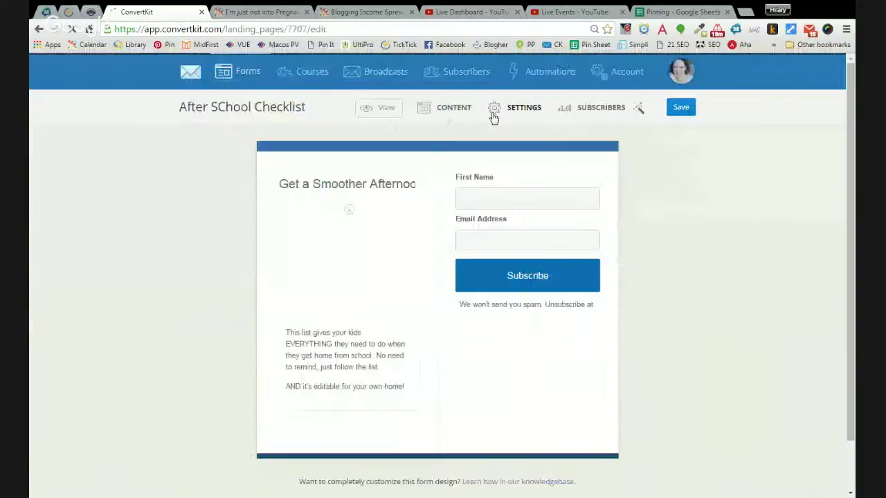
pyautogui.click(494, 117)
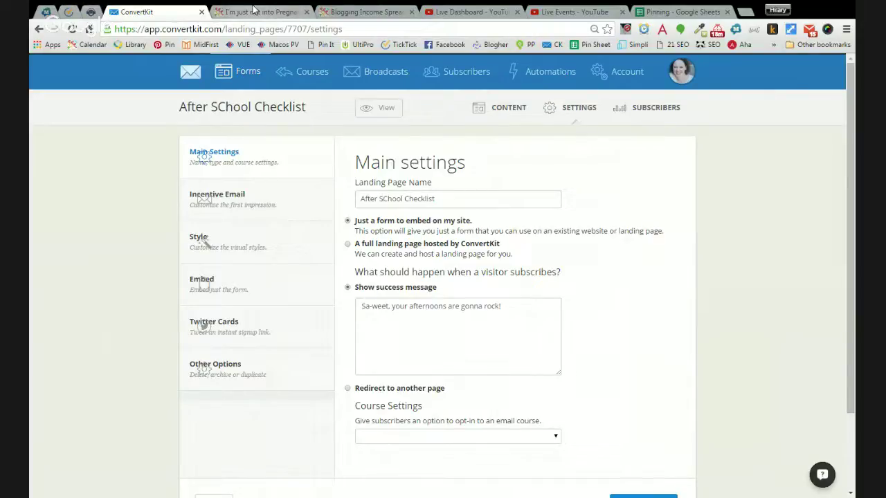
pyautogui.click(203, 290)
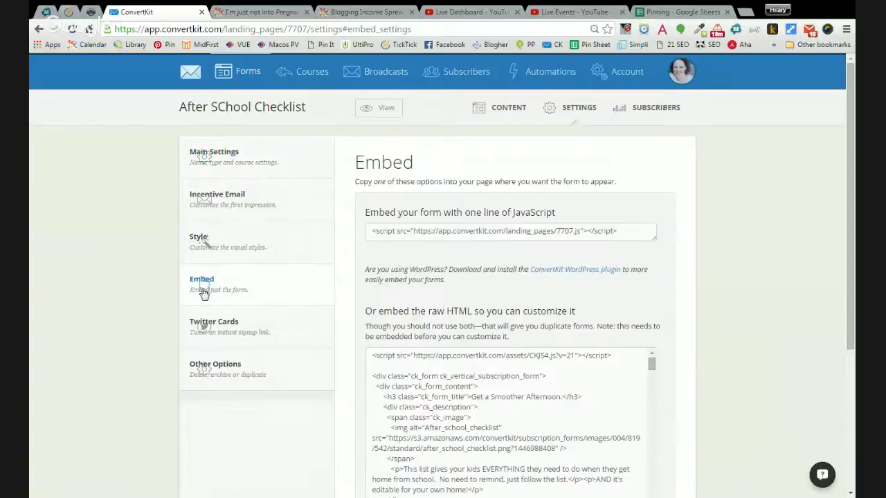
# Show the After SChool Checklist form's style settings, with its layout choices and inline, modal and slide-in display options
pyautogui.click(200, 239)
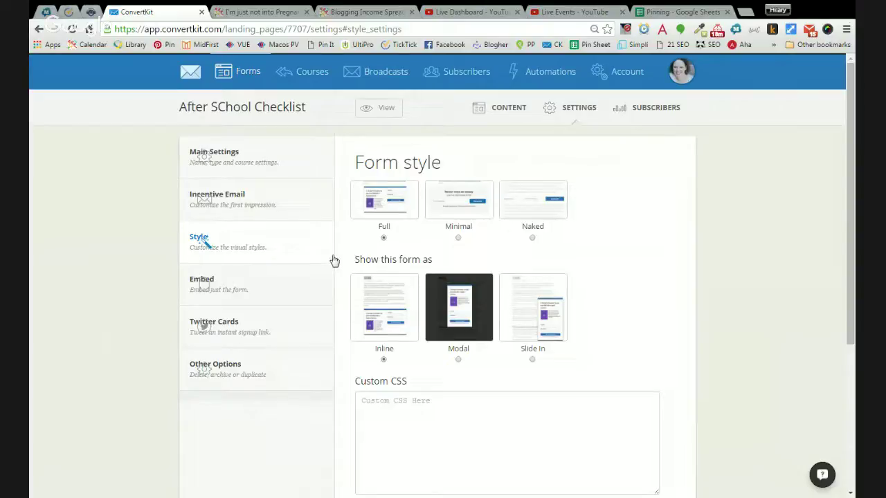
# Open the courses overview and look through all the courses, from the 10 minute tidy challenge to the Two By Two prenatal class
pyautogui.click(286, 80)
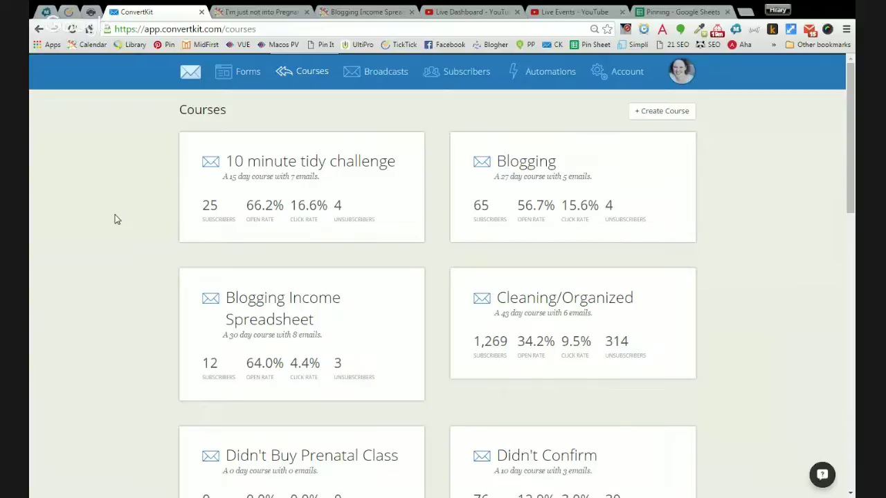
pyautogui.scroll(-10, 115, 218)
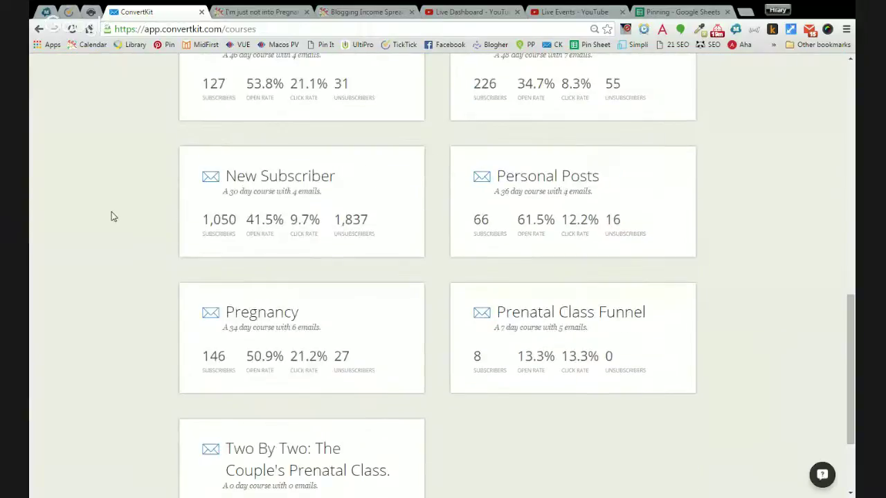
pyautogui.scroll(-2, 114, 217)
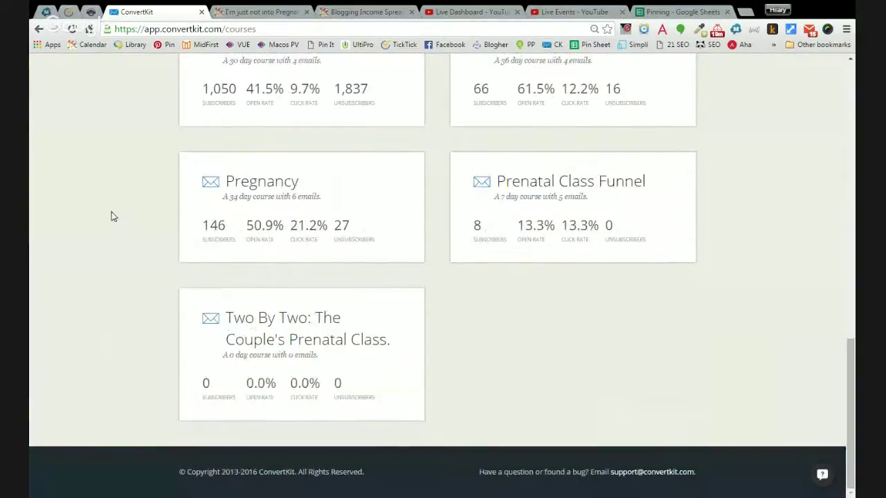
pyautogui.scroll(3, 114, 217)
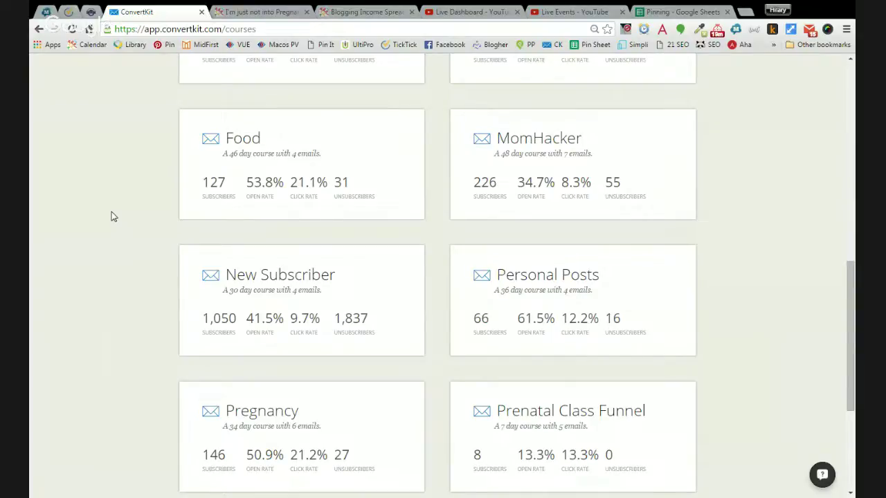
pyautogui.scroll(7, 112, 216)
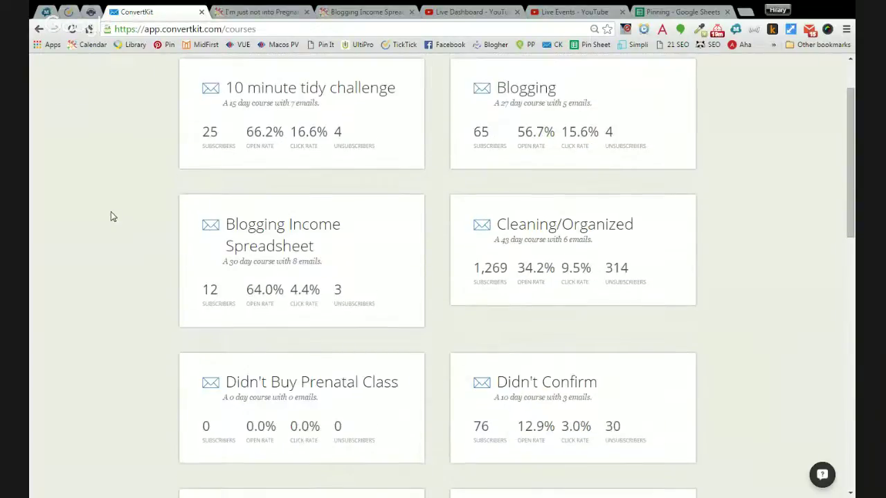
pyautogui.scroll(1, 112, 215)
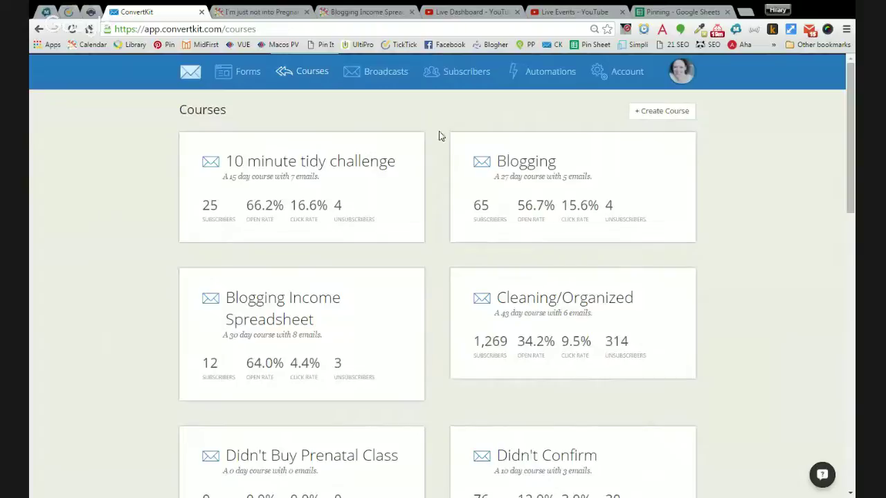